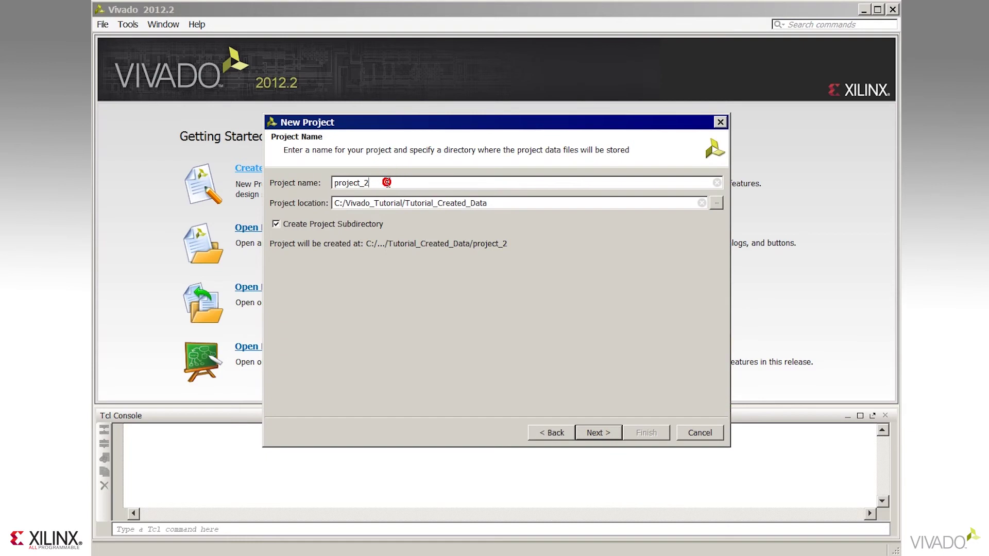
# Name the new project project_rtl and proceed with RTL Project as the project type
pyautogui.press('BackSpace')
pyautogui.write('rtl')
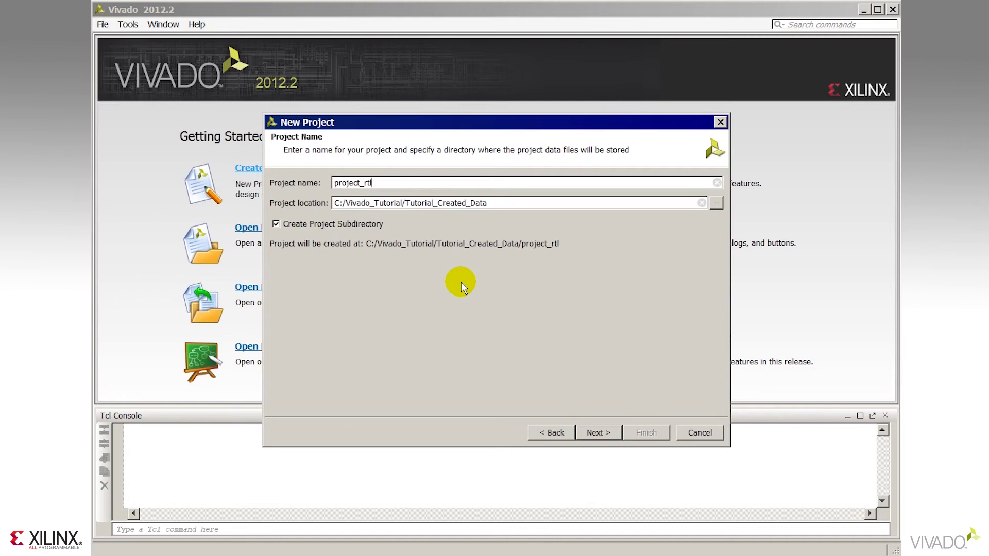
pyautogui.click(601, 432)
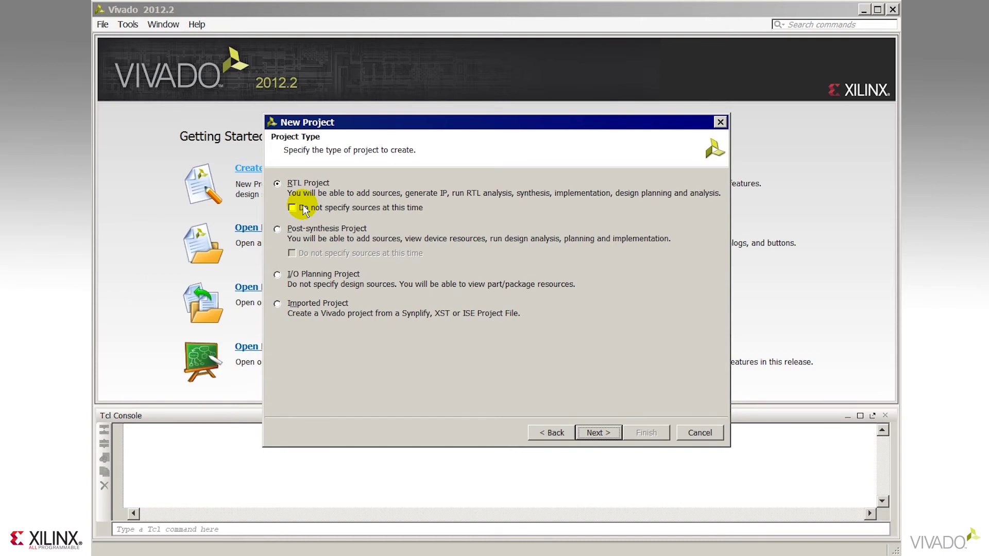
pyautogui.click(600, 433)
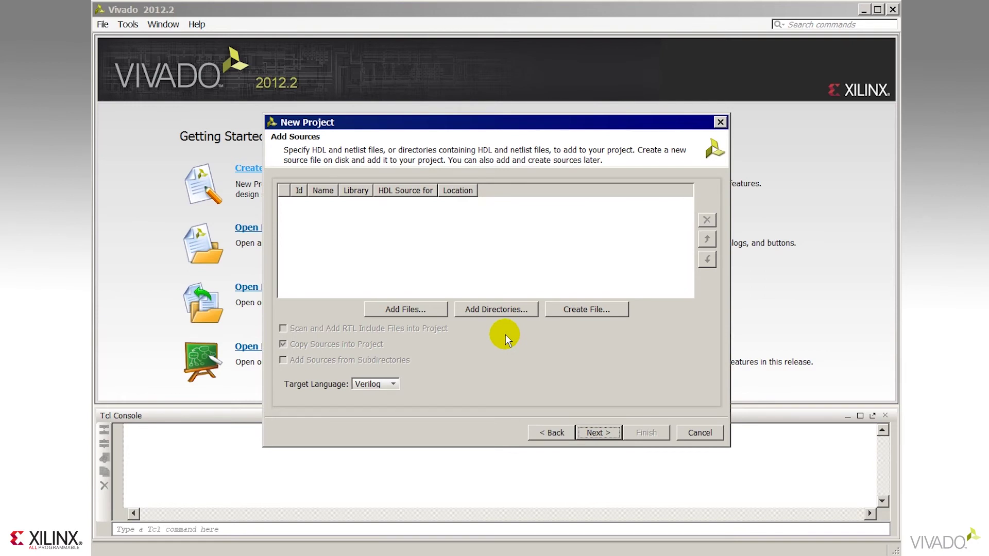
pyautogui.click(586, 310)
pyautogui.click(586, 303)
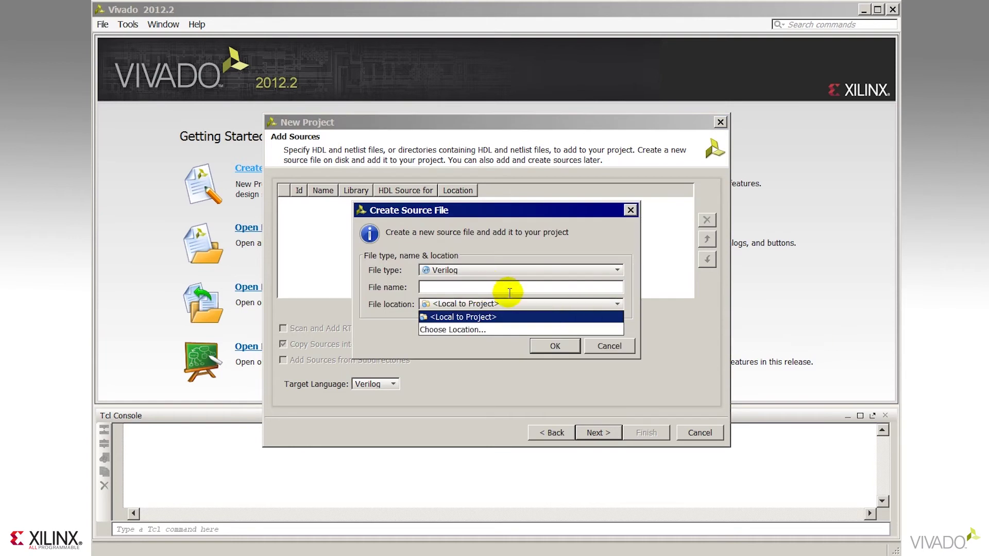
pyautogui.click(610, 346)
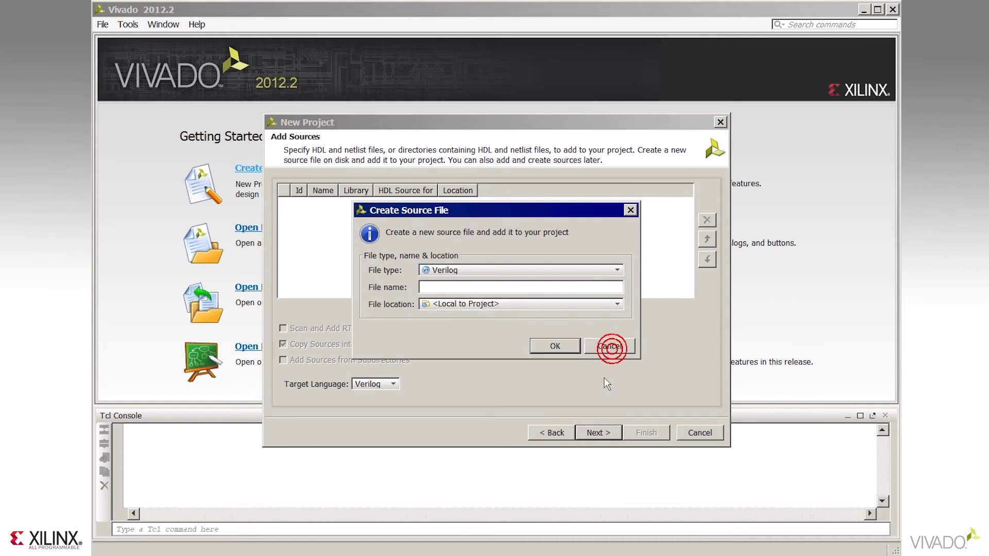
pyautogui.click(596, 351)
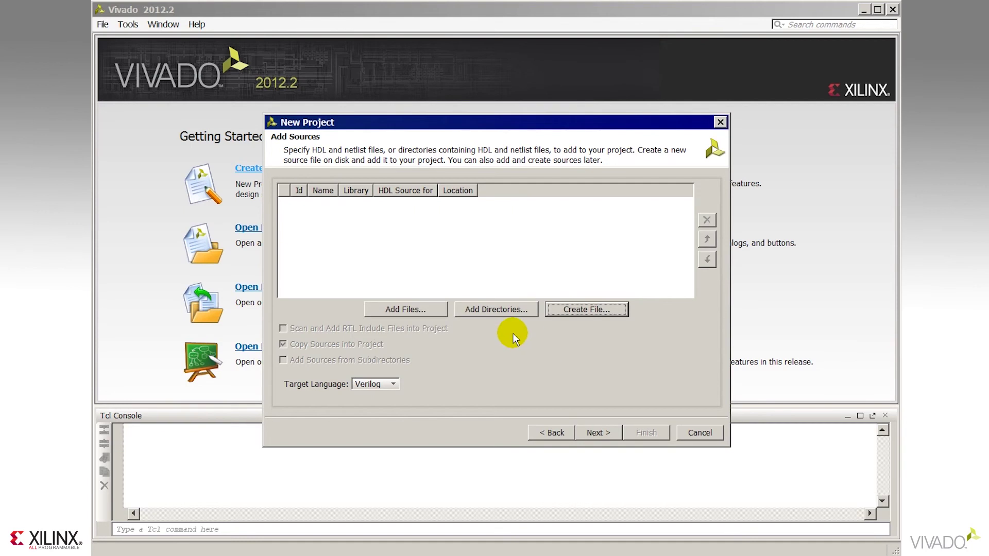
# Add the source directory C:/Vivado_Tutorial/Sources/hdl/bftLib to the project
pyautogui.click(491, 311)
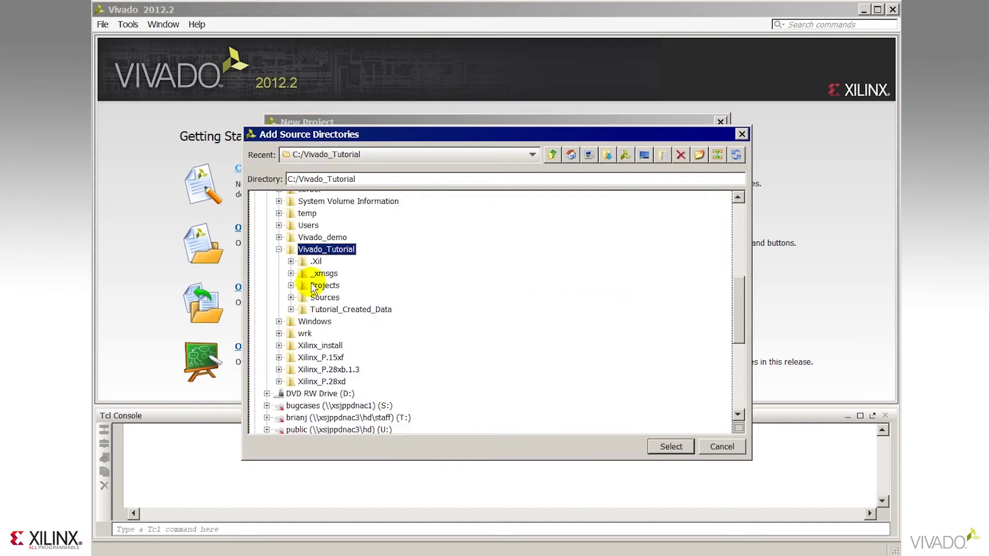
pyautogui.click(291, 297)
pyautogui.doubleClick(328, 309)
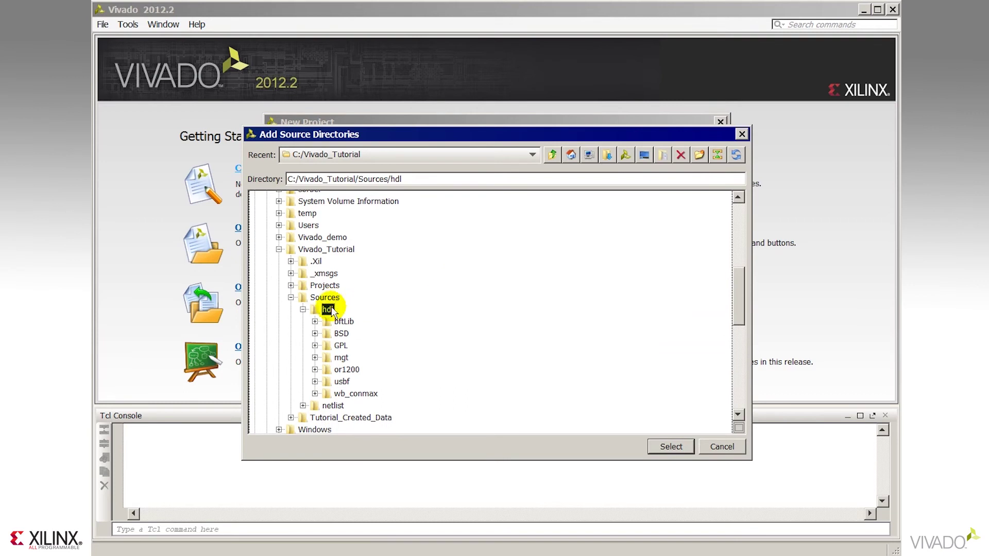
pyautogui.click(352, 323)
pyautogui.doubleClick(354, 323)
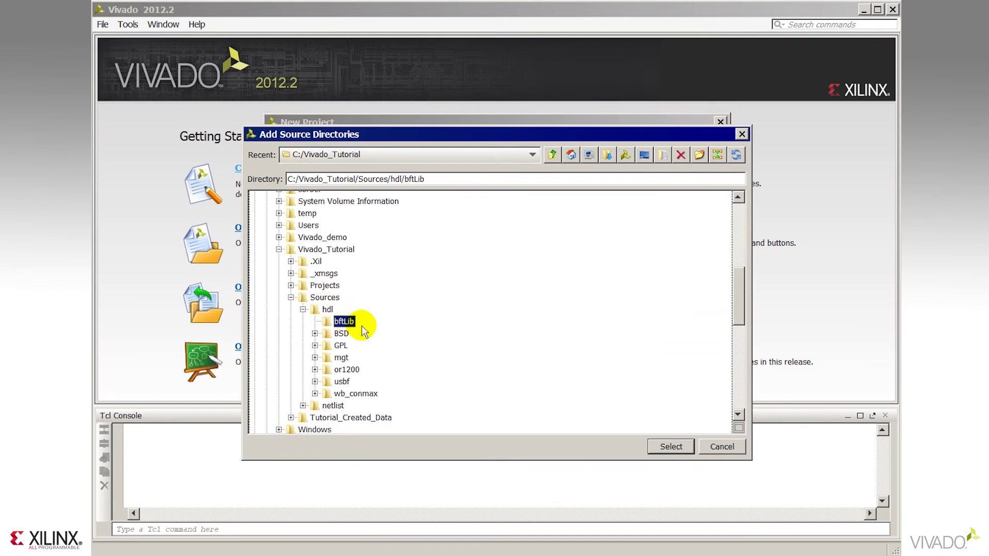
pyautogui.click(671, 446)
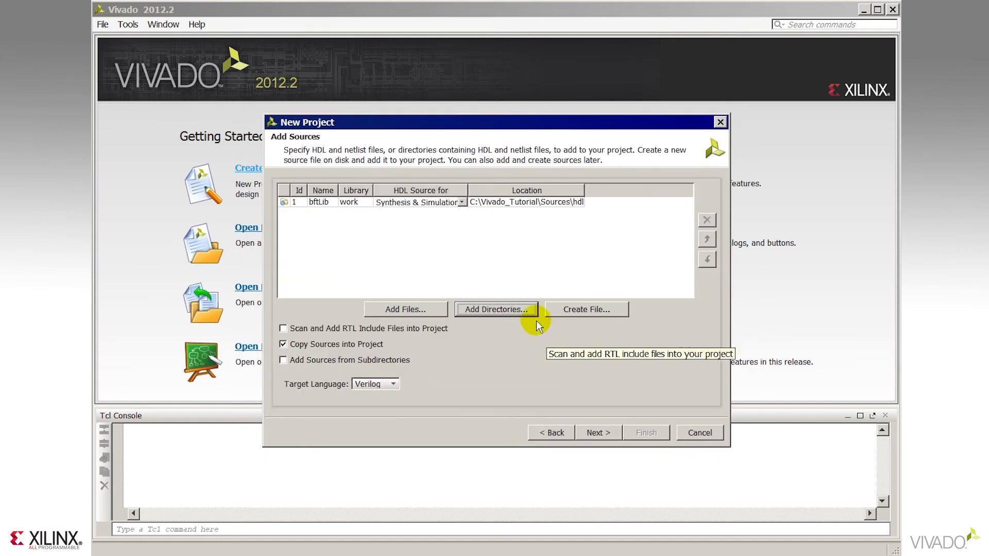
# Change the library of the bftLib source directory to bftLib
pyautogui.click(366, 204)
pyautogui.click(360, 213)
pyautogui.press('BackSpace')
pyautogui.press('BackSpace')
pyautogui.press('BackSpace')
pyautogui.press('BackSpace')
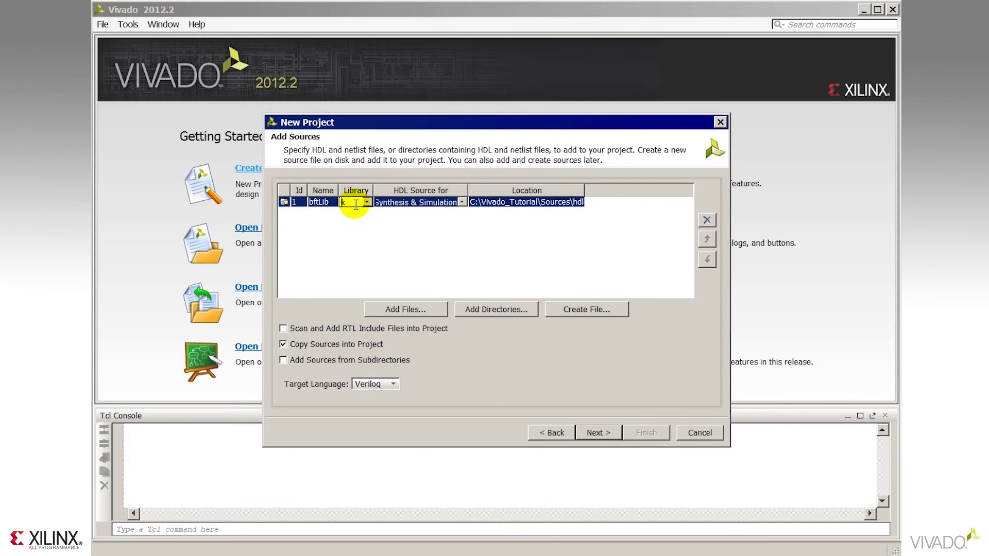
pyautogui.write('bftLib')
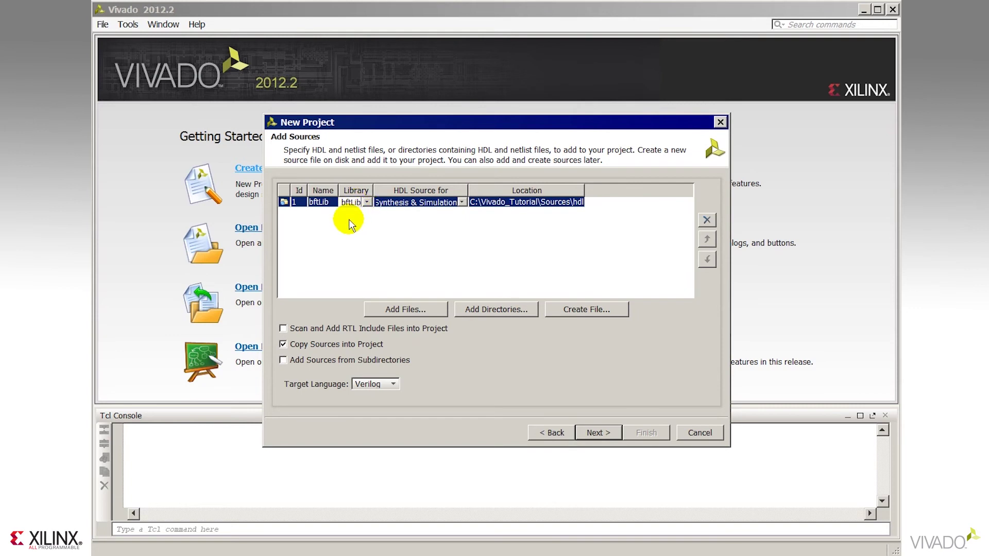
# Add the source files async_fifo.v, bft.vhdl, bft_tb.v and FifoBuffer.v from the hdl folder
pyautogui.click(424, 307)
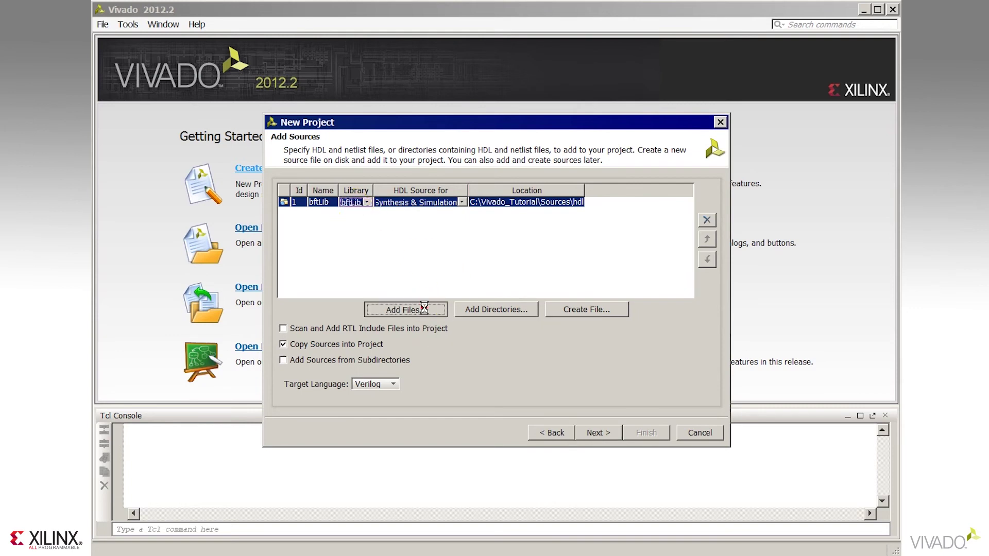
pyautogui.click(247, 257)
pyautogui.keyDown('ctrl'); pyautogui.click(245, 269); pyautogui.keyUp('ctrl')
pyautogui.keyDown('ctrl'); pyautogui.click(240, 282); pyautogui.keyUp('ctrl')
pyautogui.keyDown('ctrl'); pyautogui.click(245, 318); pyautogui.keyUp('ctrl')
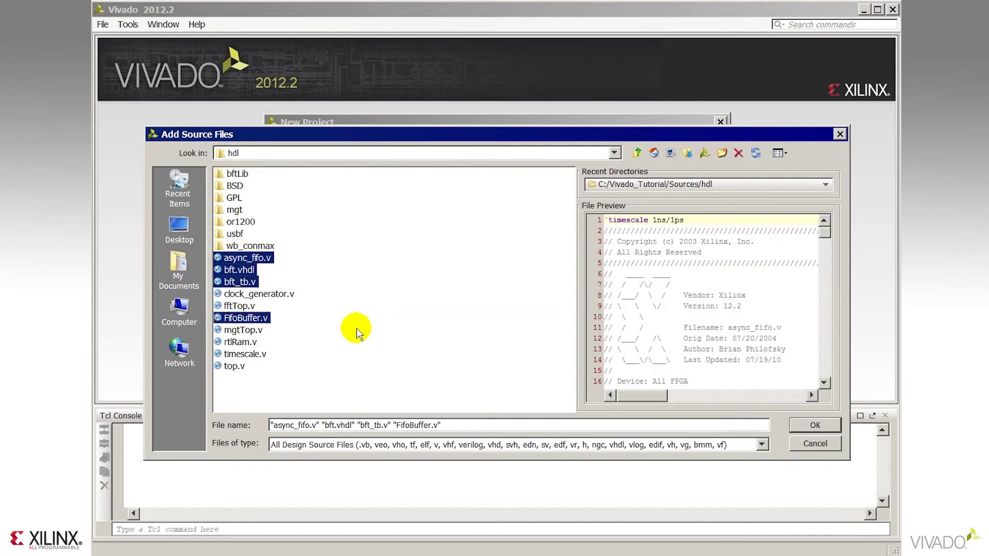
pyautogui.click(814, 424)
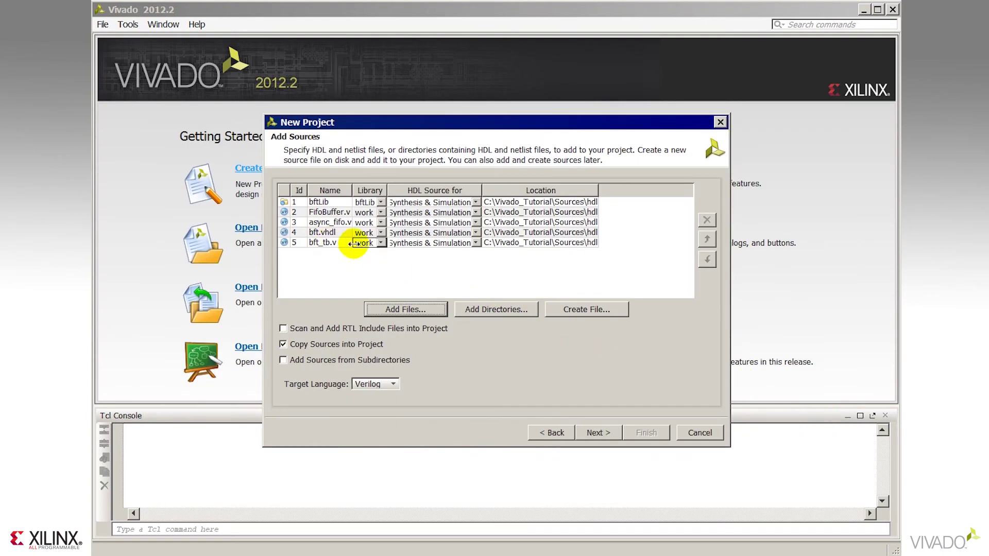
# Set the HDL source usage of bft_tb.v to Simulation only
pyautogui.click(475, 244)
pyautogui.click(475, 244)
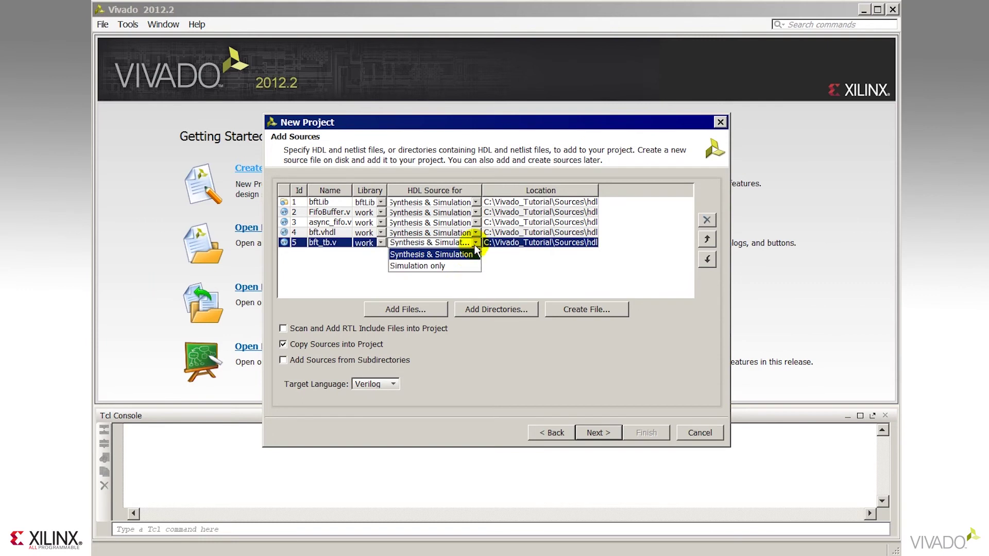
pyautogui.click(443, 267)
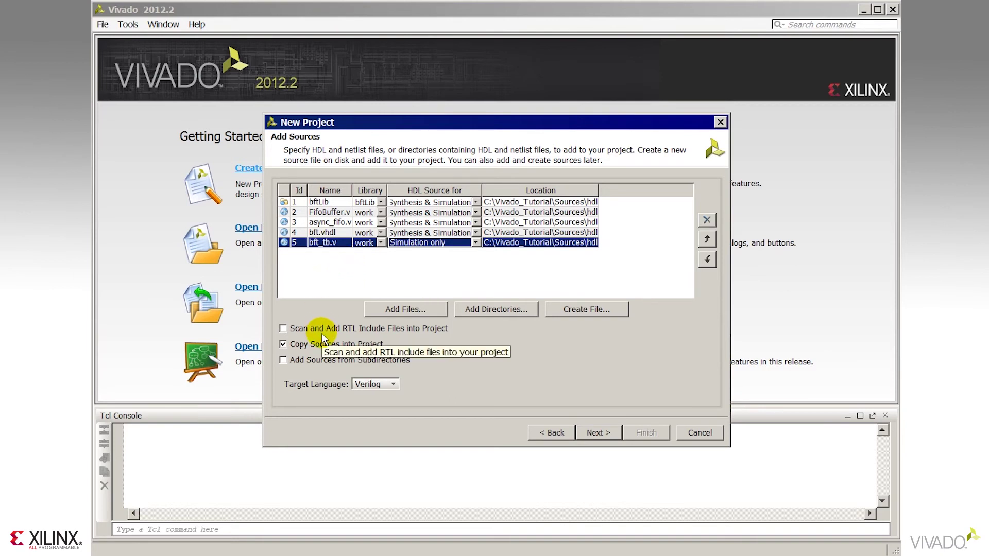
pyautogui.click(283, 329)
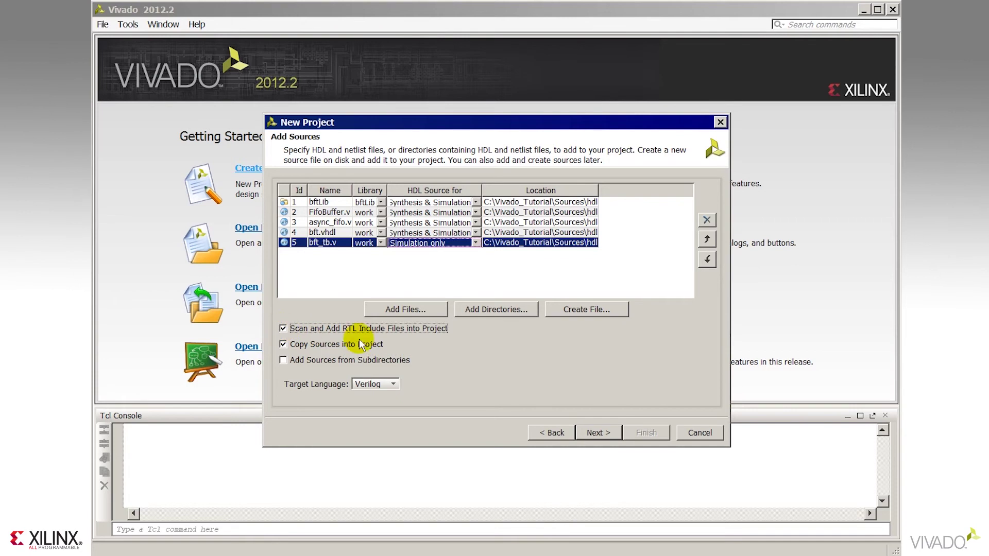
pyautogui.click(283, 328)
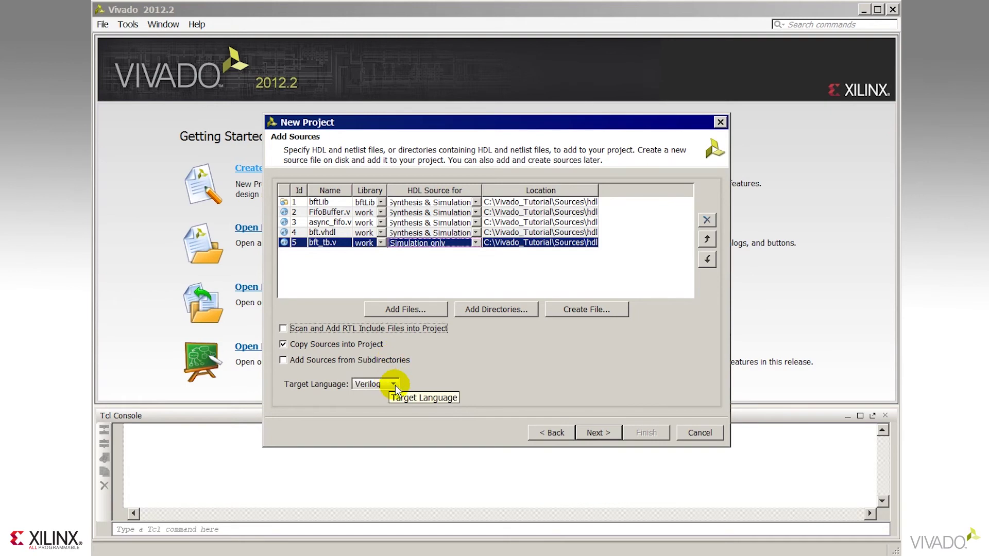
pyautogui.click(394, 385)
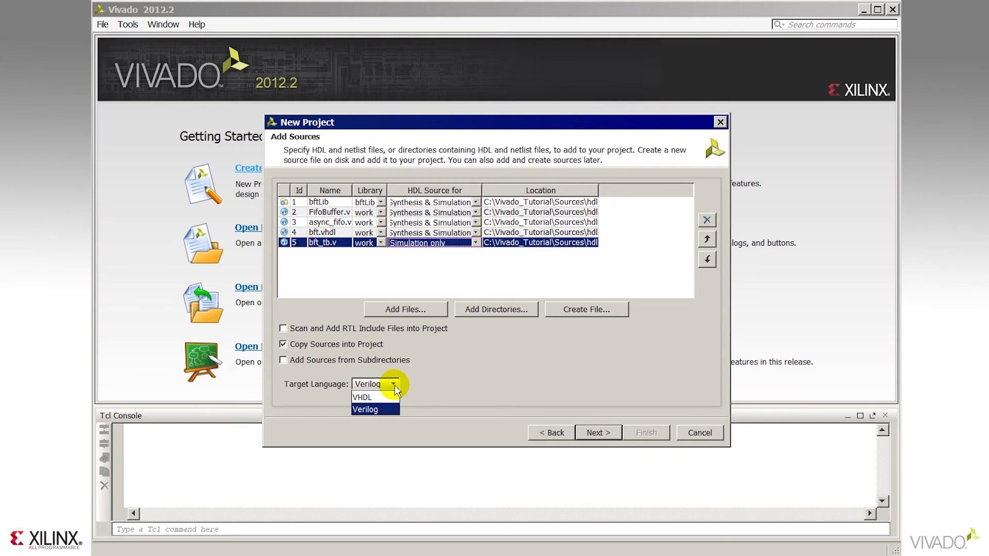
pyautogui.click(395, 385)
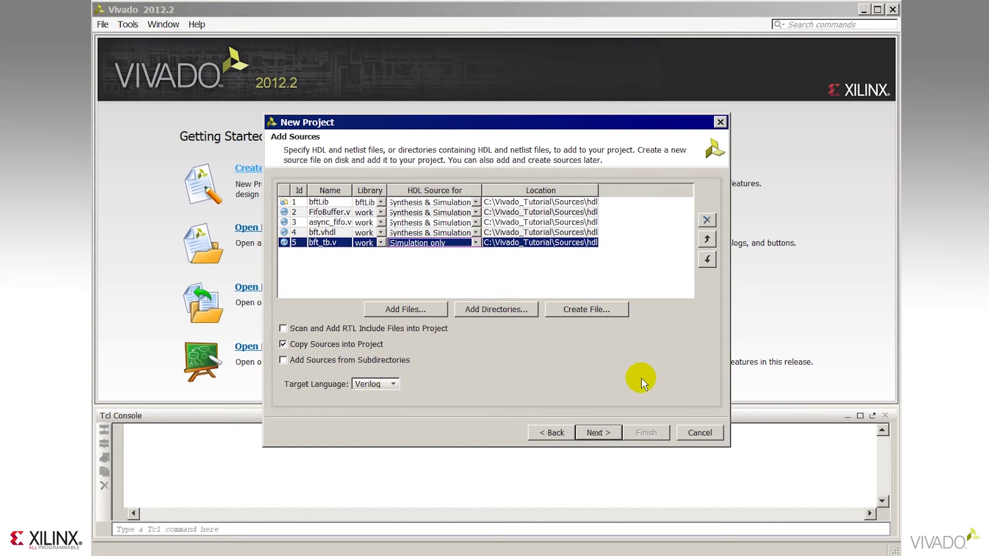
# Move bft_tb.v up two places in the source order and proceed to adding existing IP
pyautogui.click(707, 239)
pyautogui.click(707, 240)
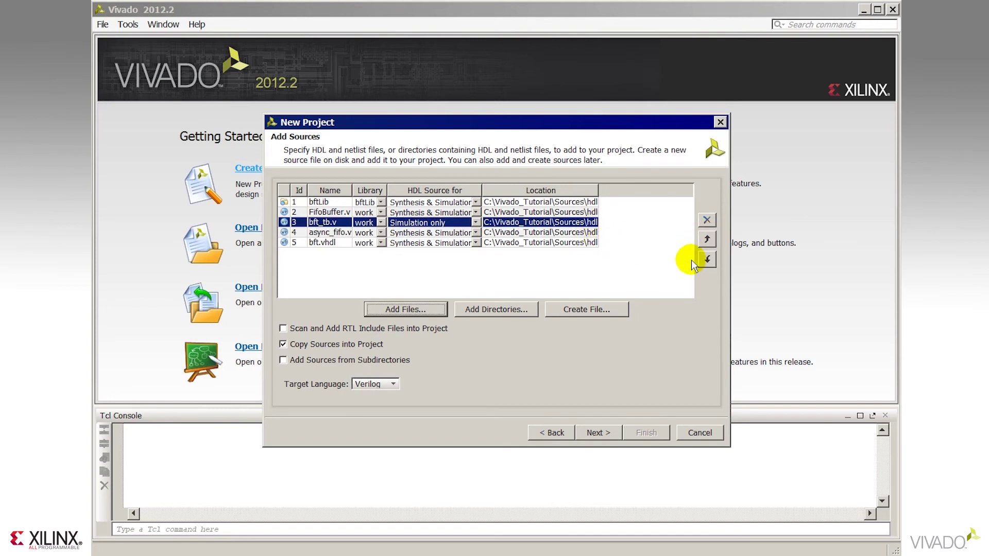
pyautogui.click(598, 433)
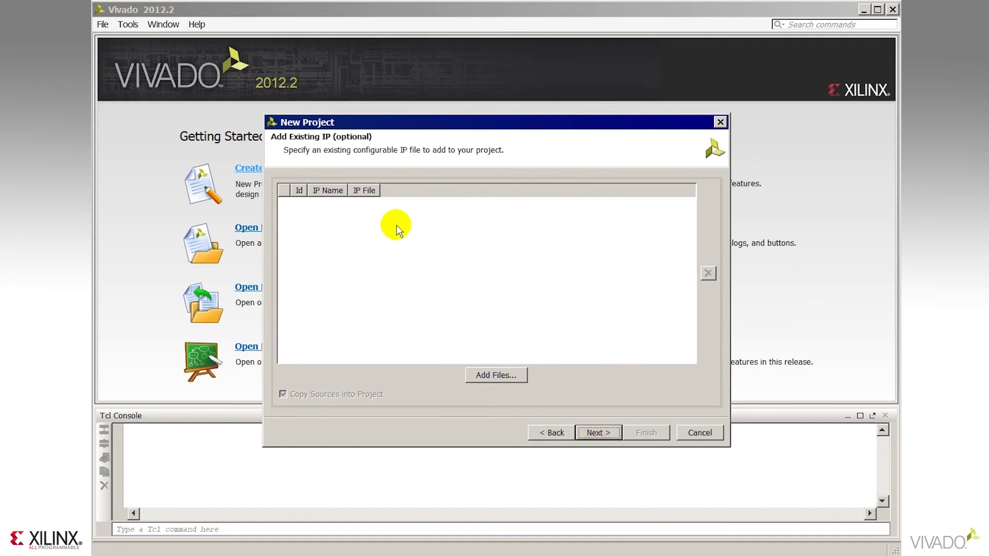
# Add the existing IP file c_addsub_v11_0_0.xci and proceed to the constraints
pyautogui.click(495, 375)
pyautogui.click(269, 271)
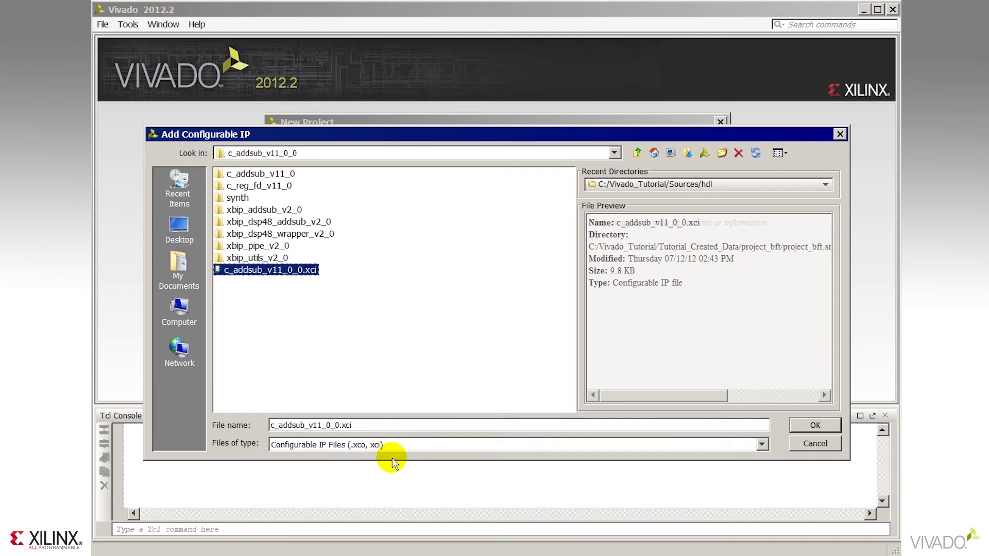
pyautogui.click(818, 425)
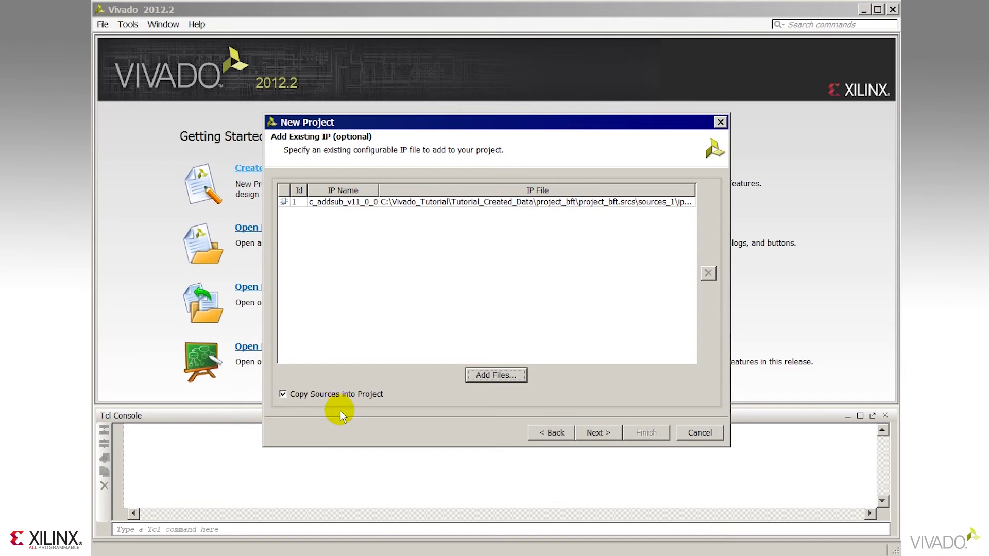
pyautogui.click(598, 432)
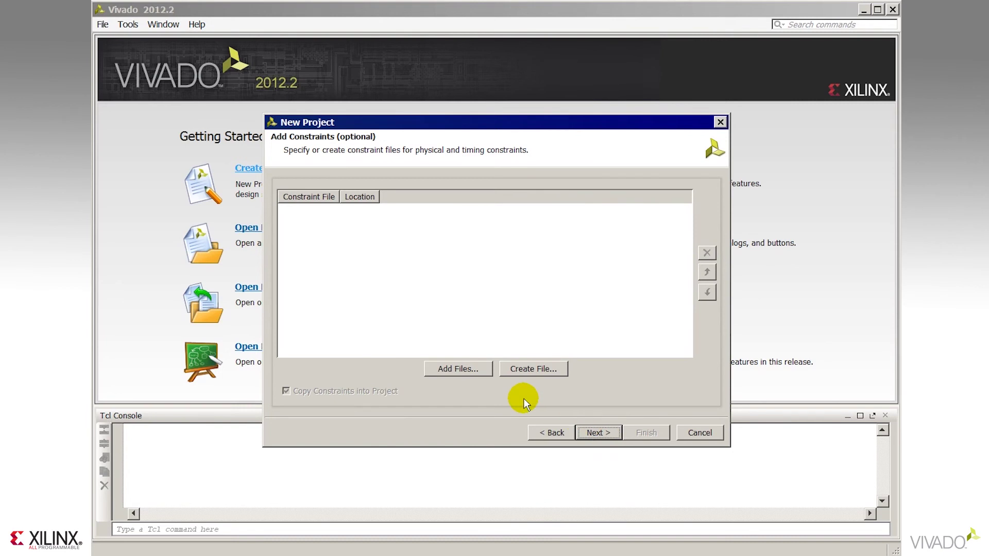
# Compare the previews of bft.xdc and bft_full.xdc, and add bft_full.xdc as the constraint file
pyautogui.click(464, 369)
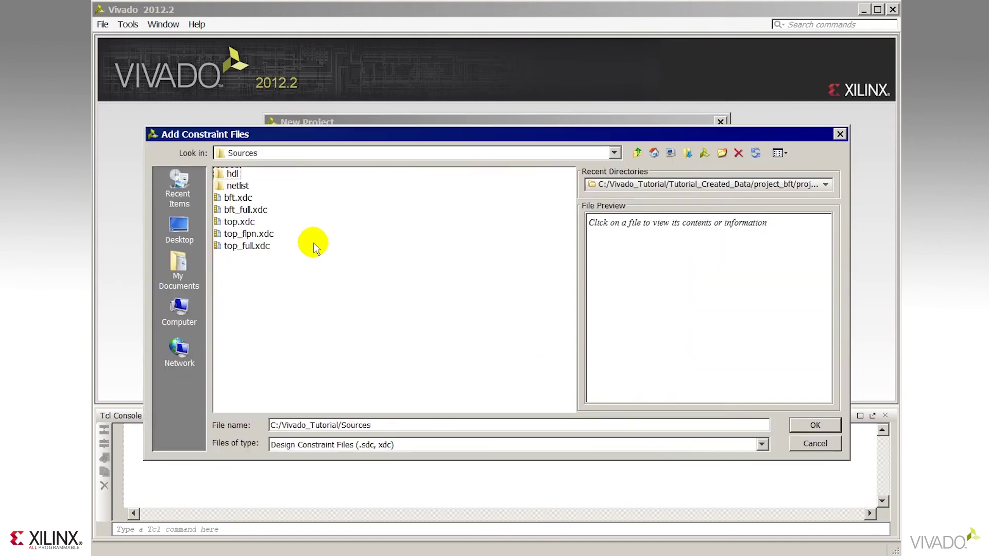
pyautogui.click(234, 199)
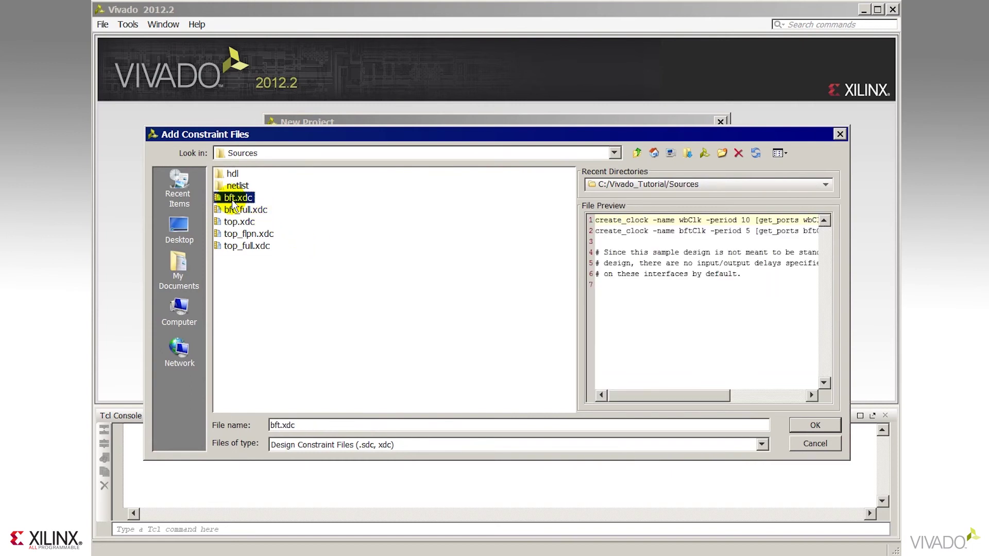
pyautogui.click(243, 210)
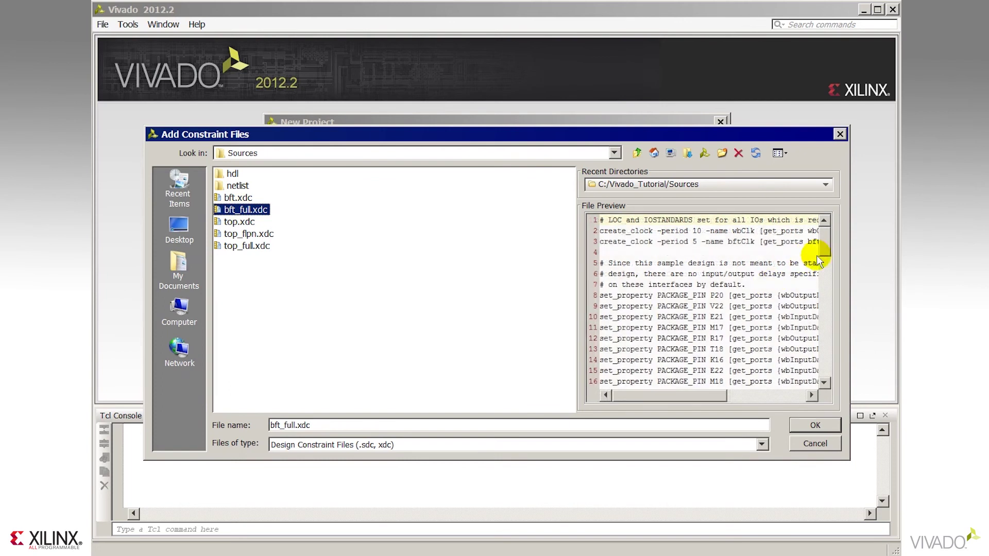
pyautogui.moveTo(824, 247); pyautogui.dragTo(842, 344)
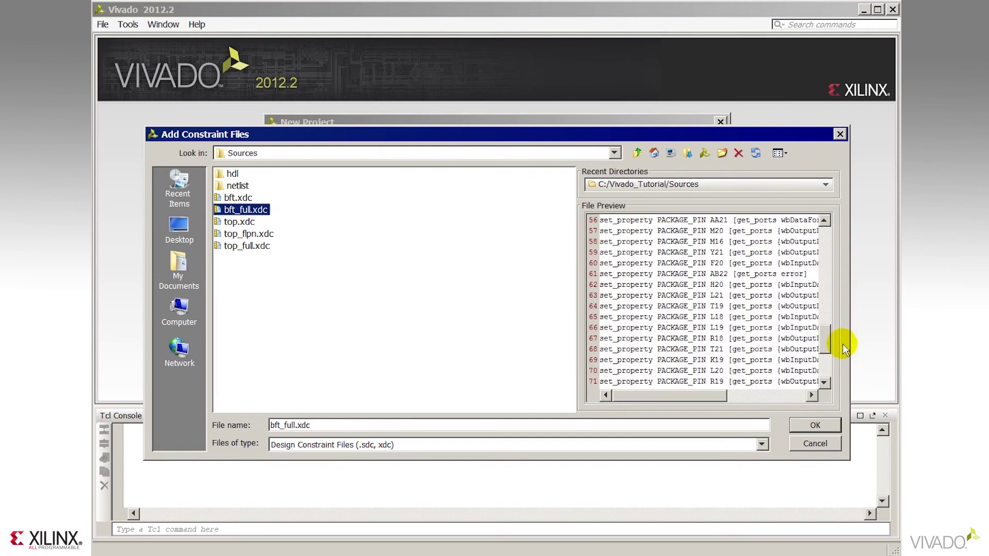
pyautogui.click(238, 198)
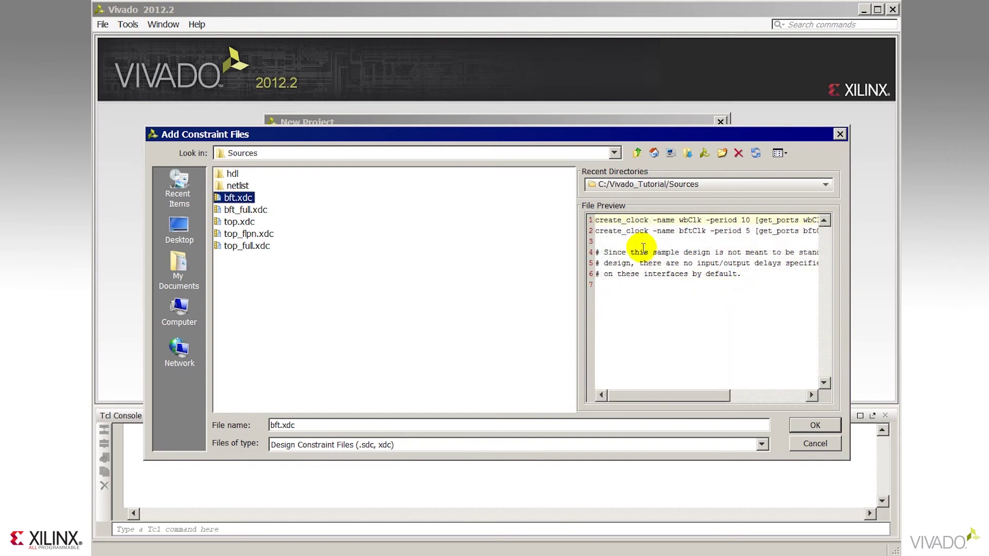
pyautogui.click(243, 210)
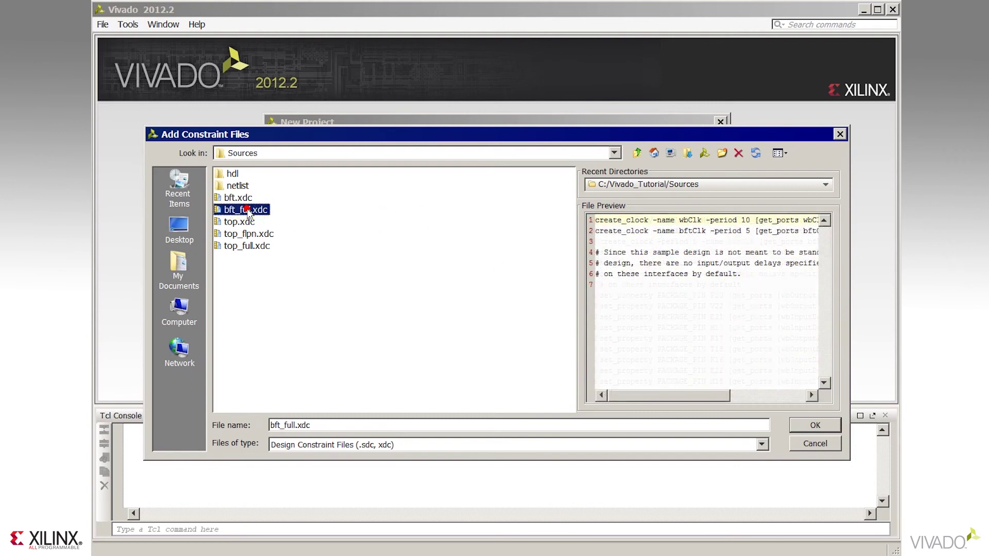
pyautogui.click(808, 425)
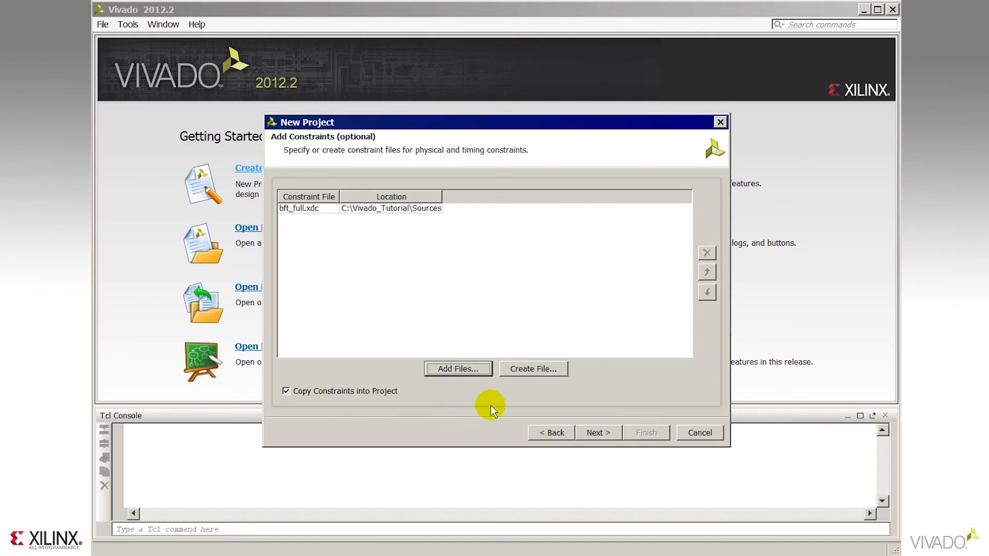
pyautogui.click(602, 434)
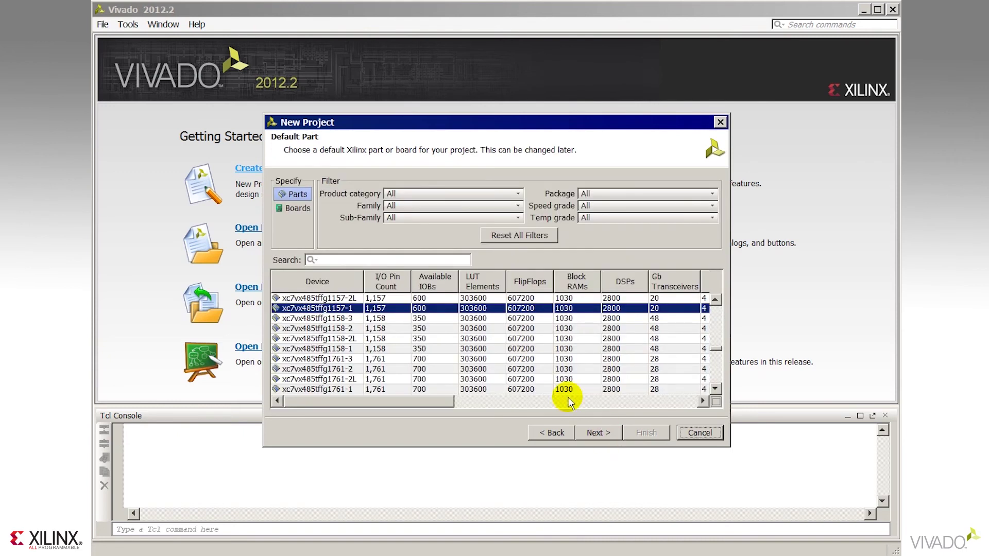
# Filter the parts to the Kintex-7 family, search for 70t, choose xc7k70tfbg676-2 as the default part, and create the project
pyautogui.click(423, 205)
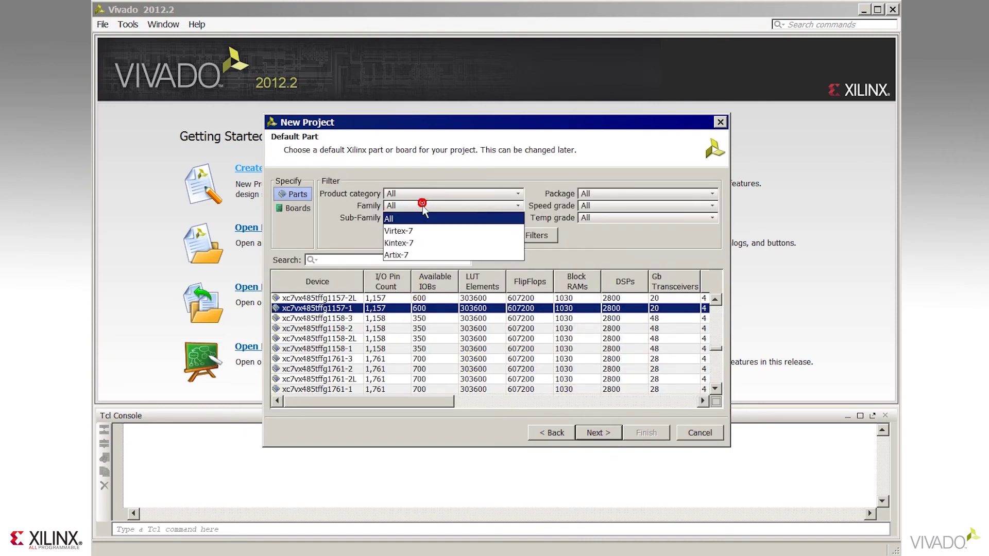
pyautogui.click(423, 241)
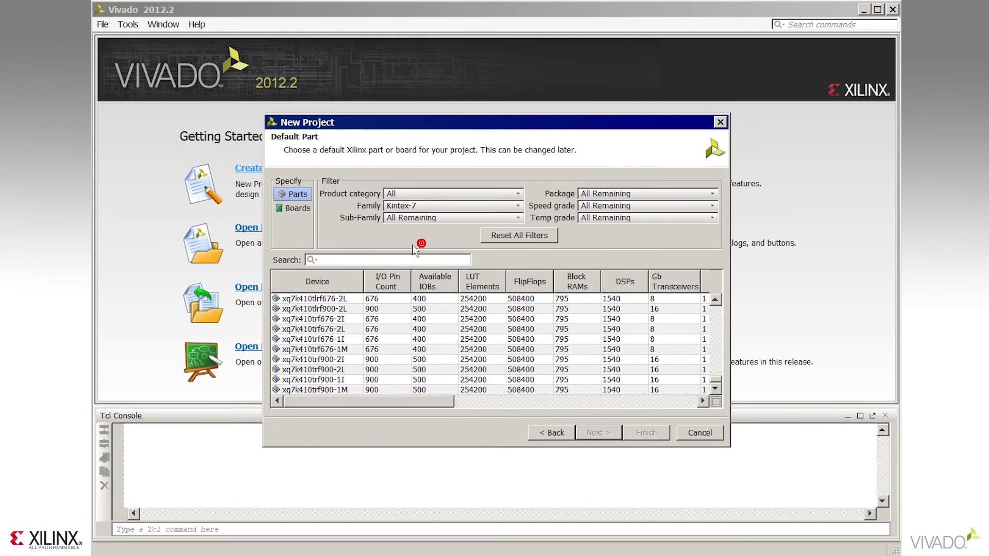
pyautogui.click(357, 260)
pyautogui.write('70t')
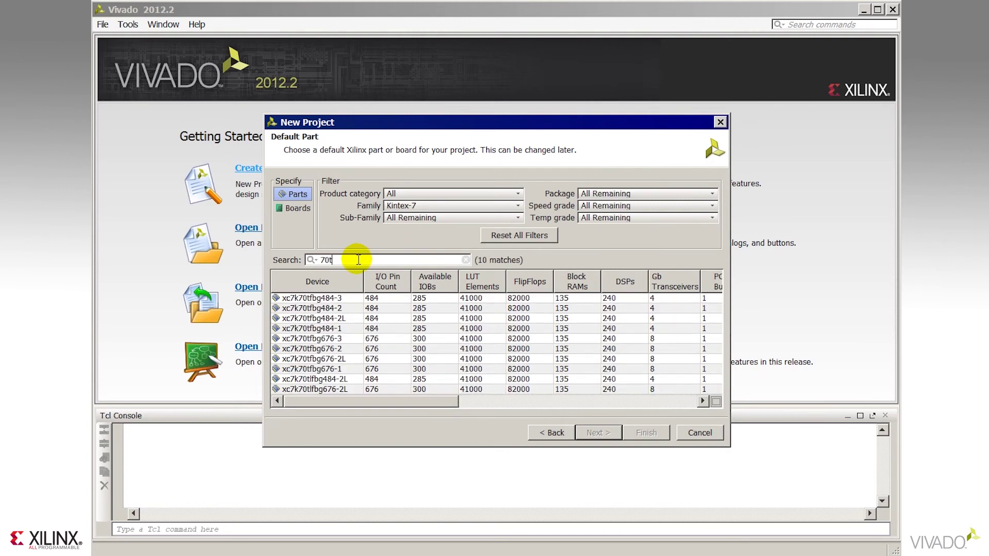
pyautogui.click(342, 348)
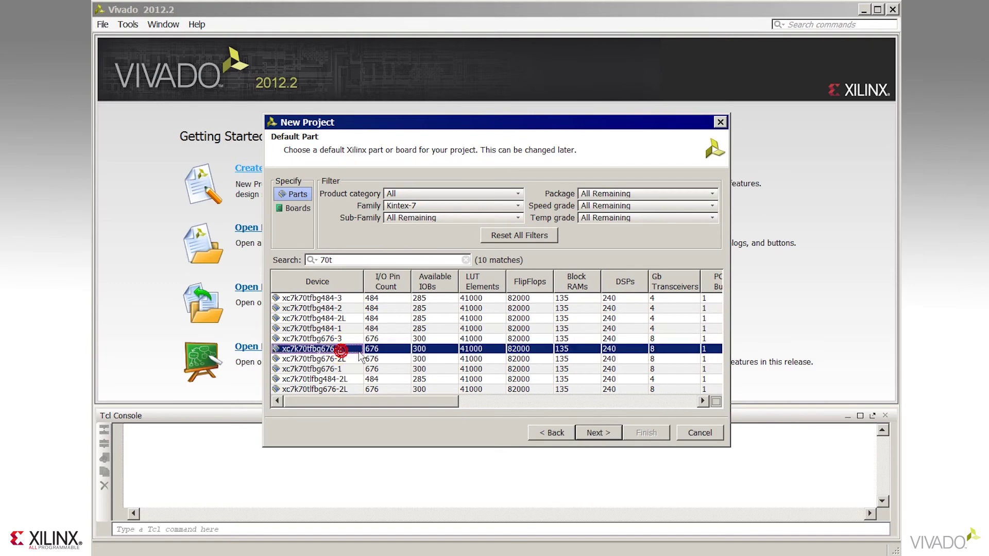
pyautogui.click(604, 434)
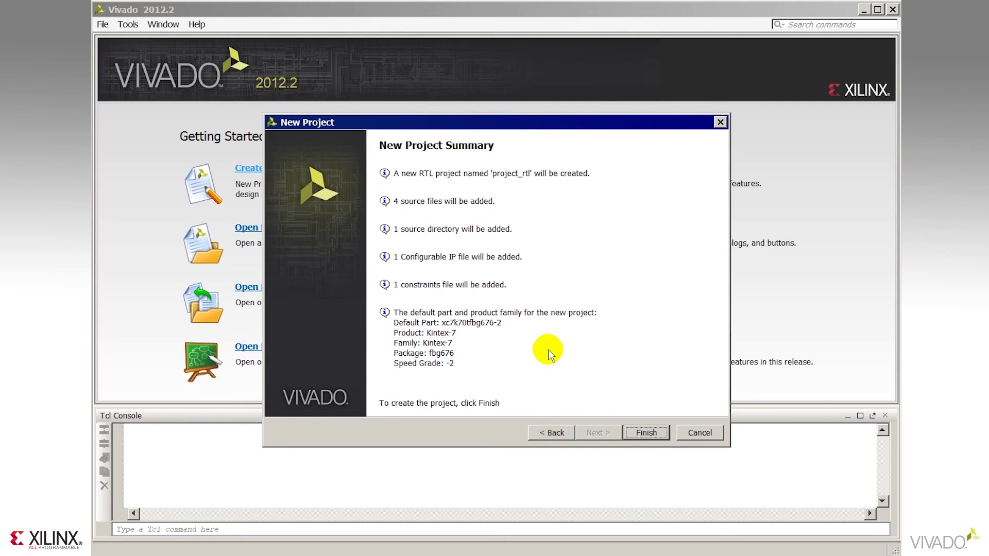
pyautogui.click(646, 433)
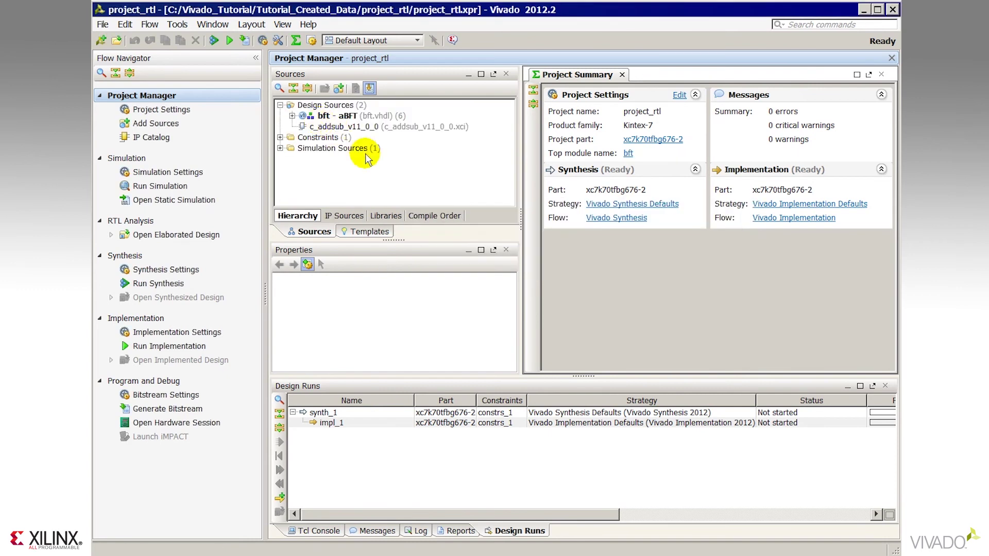
# Examine the source hierarchy by expanding bft, the constraints and the simulation sources including sim_1, enlarging the Sources view to fit
pyautogui.click(291, 117)
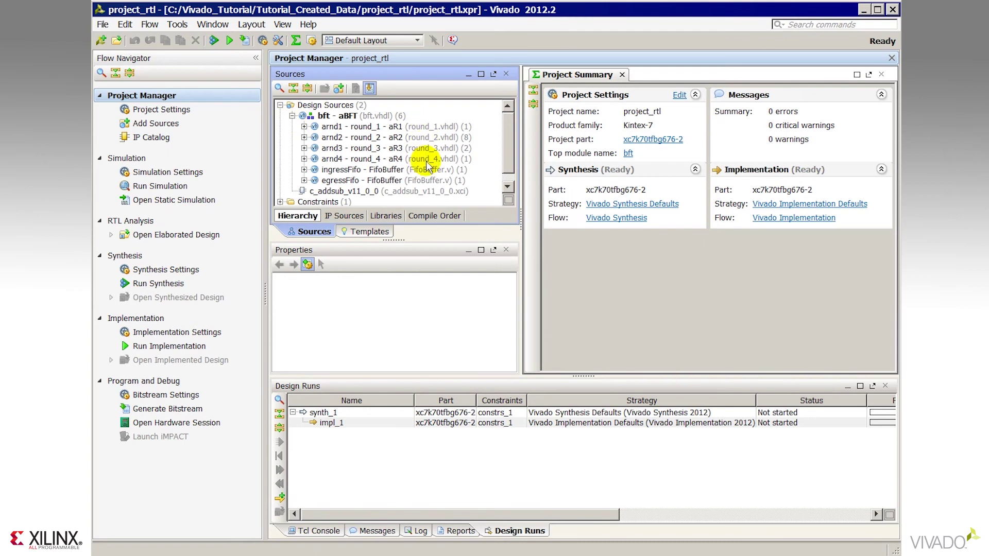
pyautogui.scroll(-1, 453, 192)
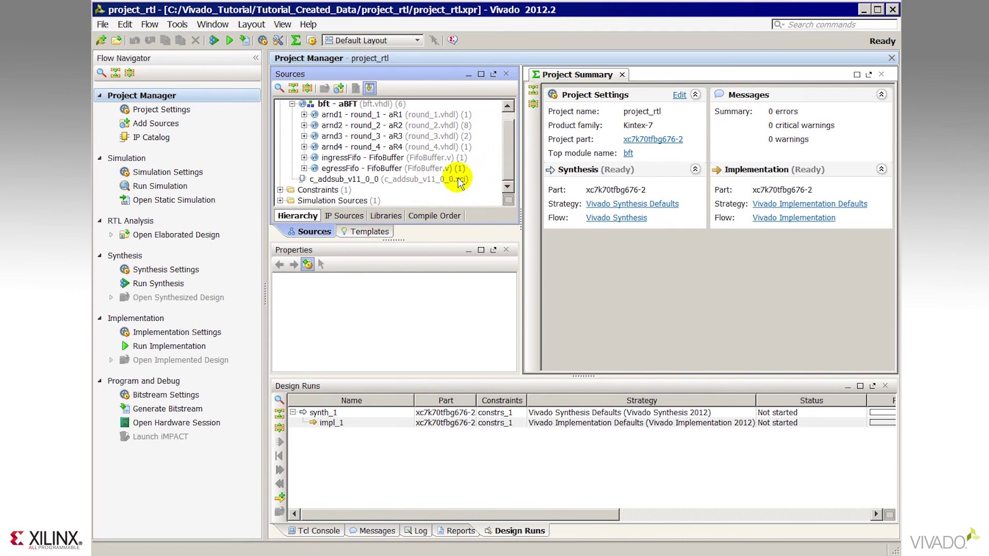
pyautogui.click(280, 191)
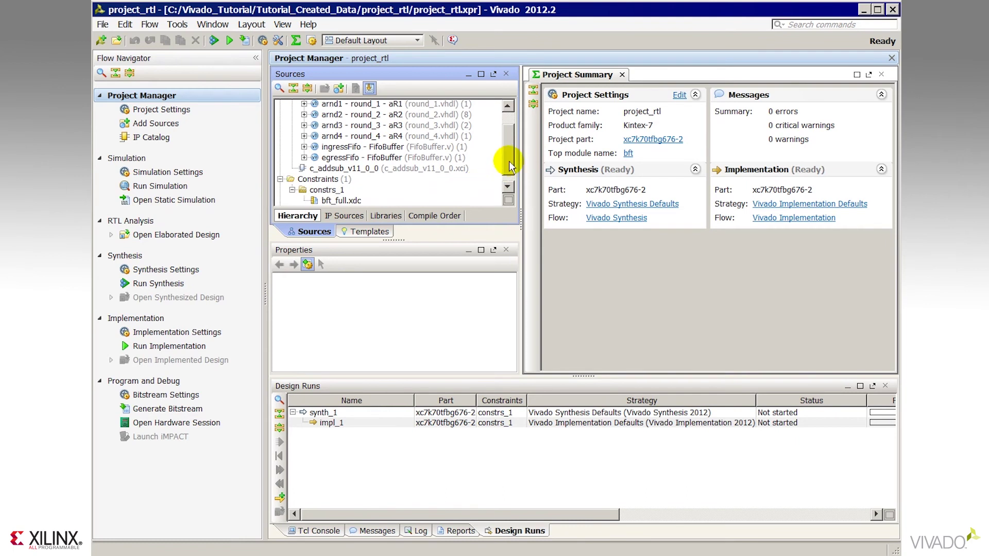
pyautogui.moveTo(503, 159); pyautogui.dragTo(507, 164)
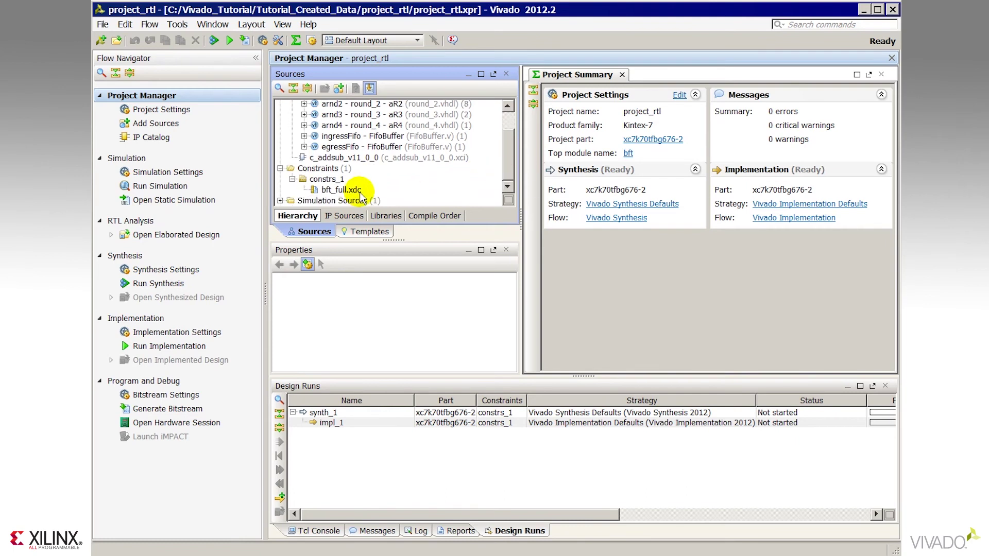
pyautogui.moveTo(361, 198)
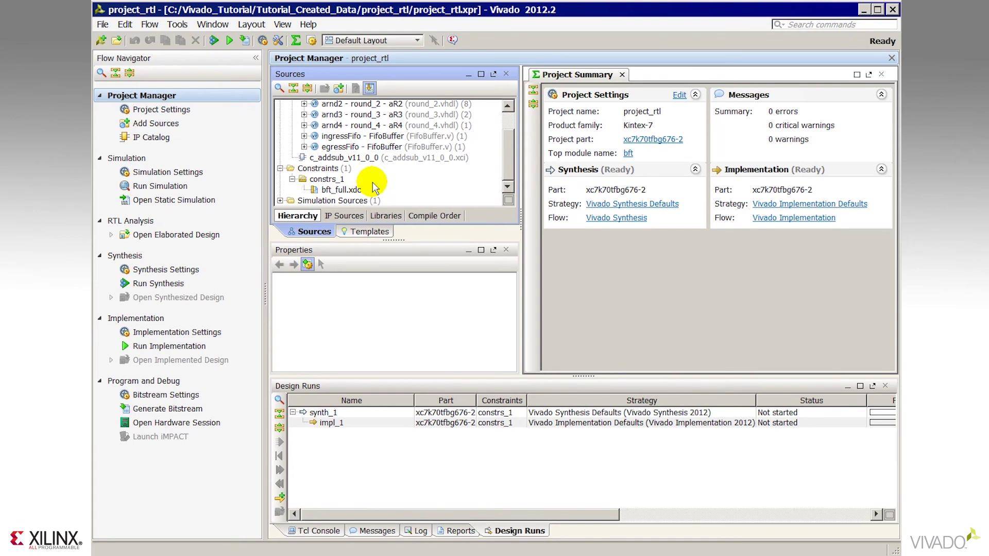
pyautogui.click(279, 200)
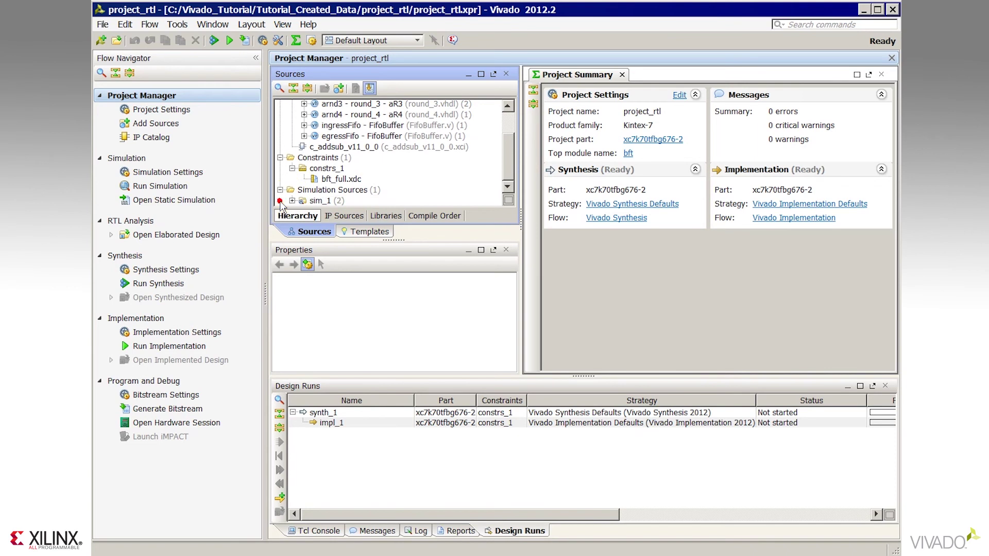
pyautogui.moveTo(391, 239); pyautogui.dragTo(393, 313)
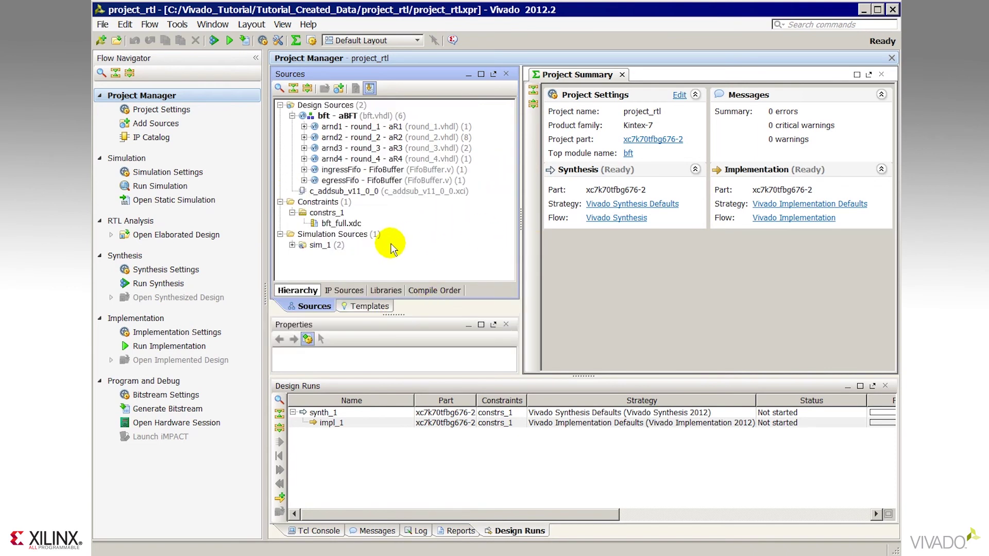
pyautogui.click(292, 245)
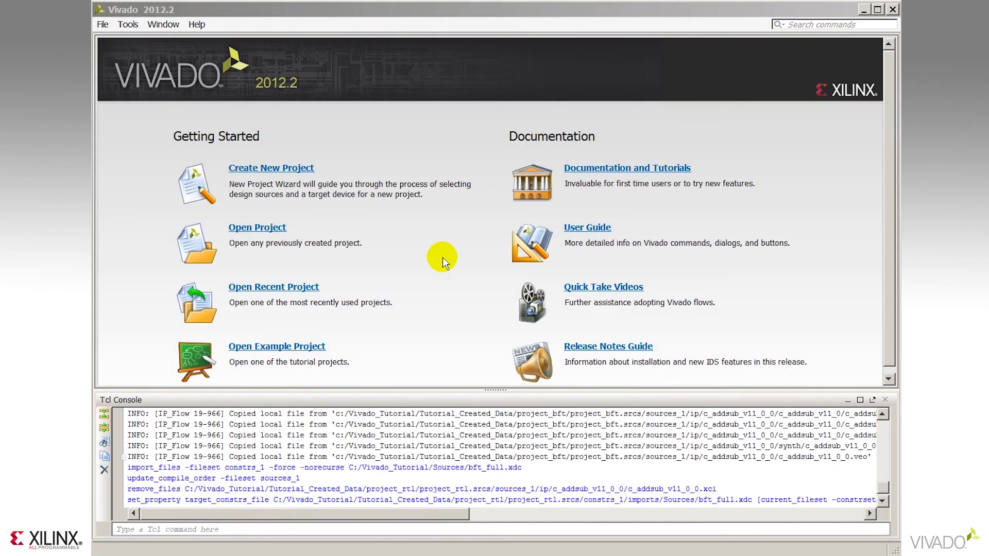
# Start a new project named project_netlist and set its type to Post-synthesis Project
pyautogui.click(293, 168)
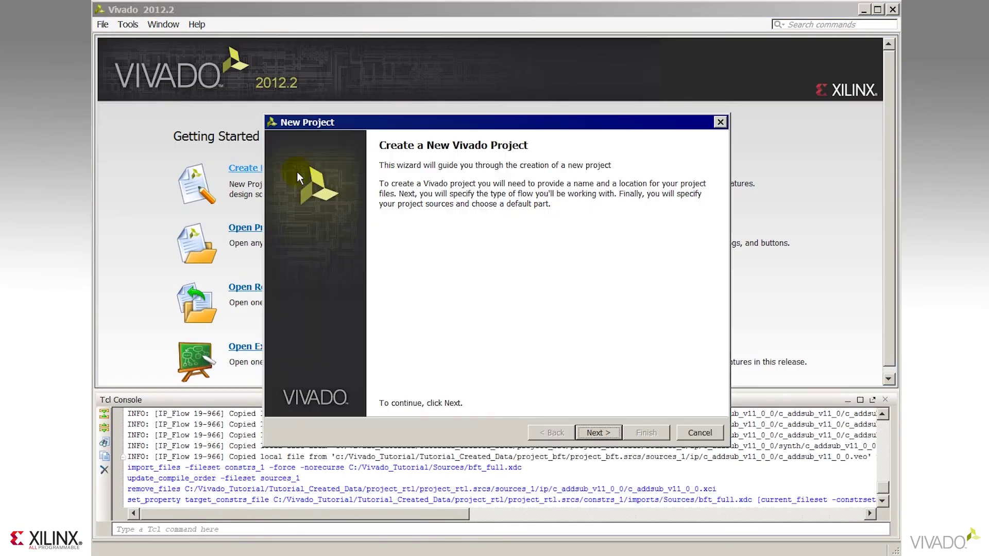
pyautogui.click(590, 432)
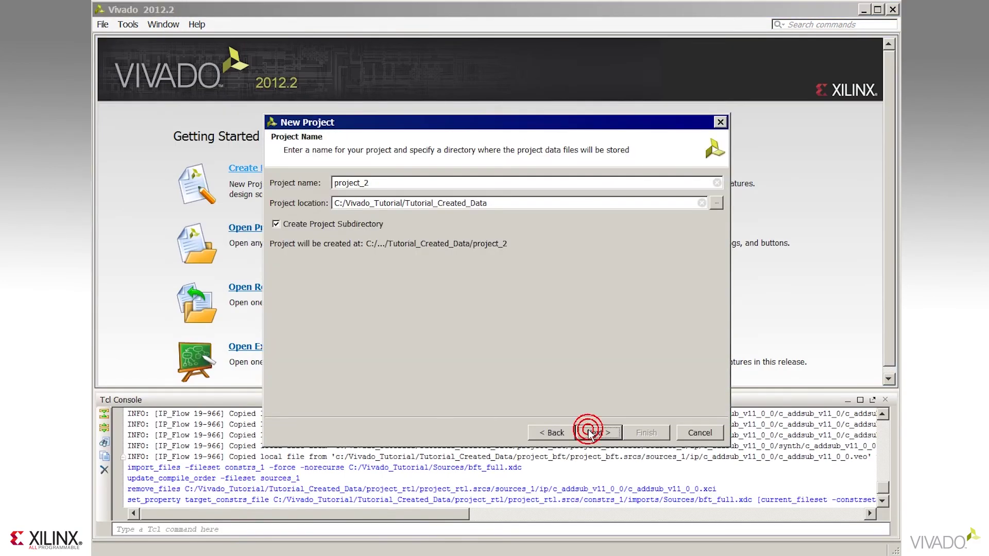
pyautogui.click(410, 186)
pyautogui.press('BackSpace')
pyautogui.write('netlist')
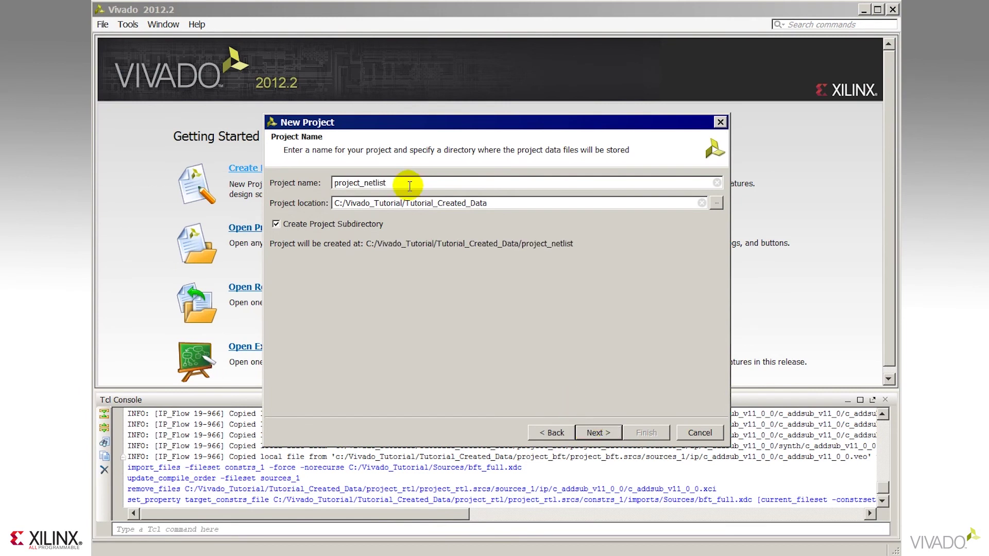
pyautogui.click(597, 432)
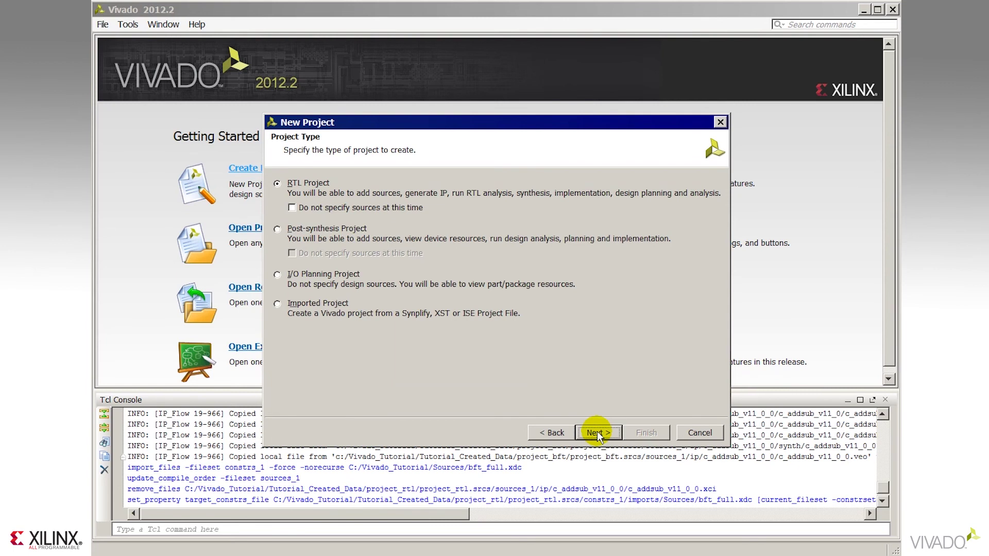
pyautogui.click(277, 232)
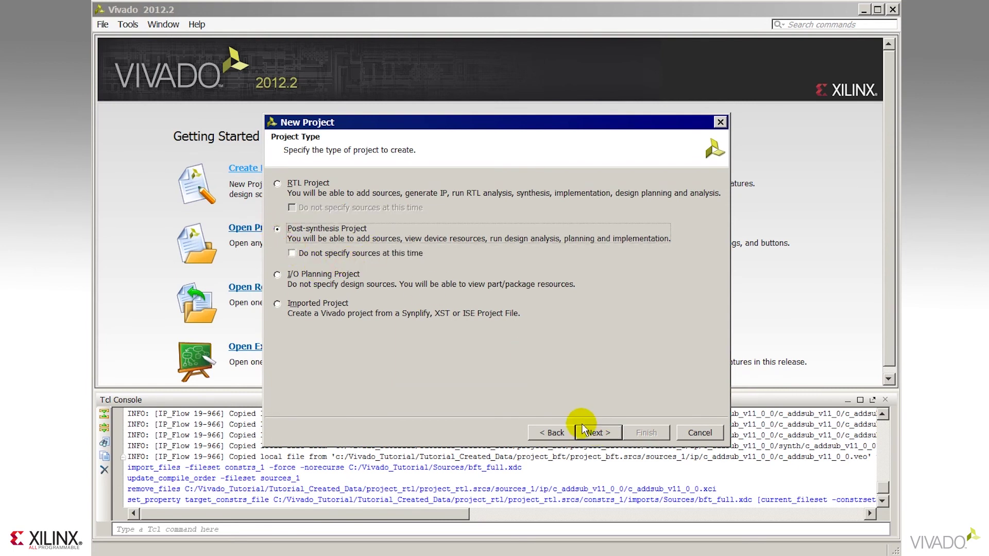
pyautogui.click(597, 432)
# Add the netlist file top.edf from the netlist folder as a source and proceed to the constraints
pyautogui.click(458, 359)
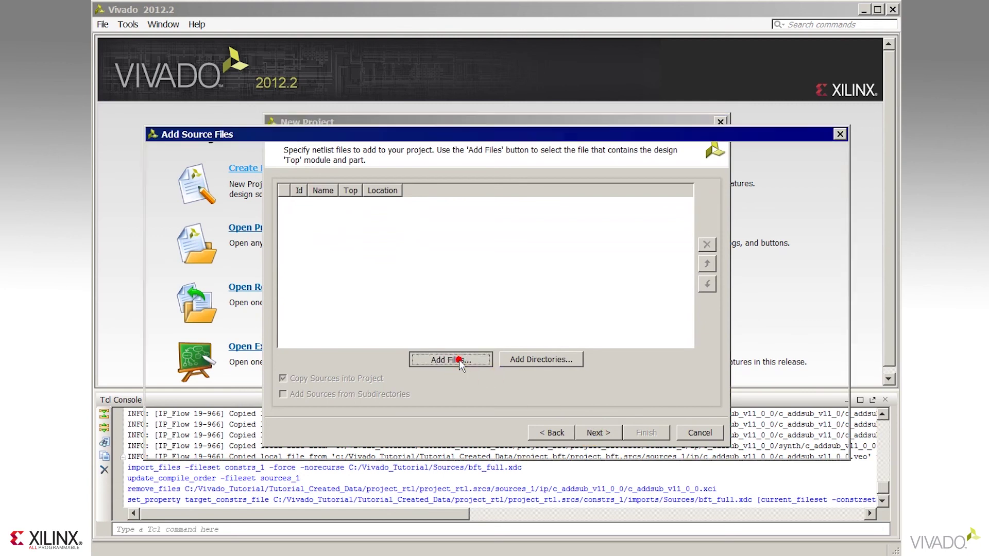
pyautogui.doubleClick(229, 190)
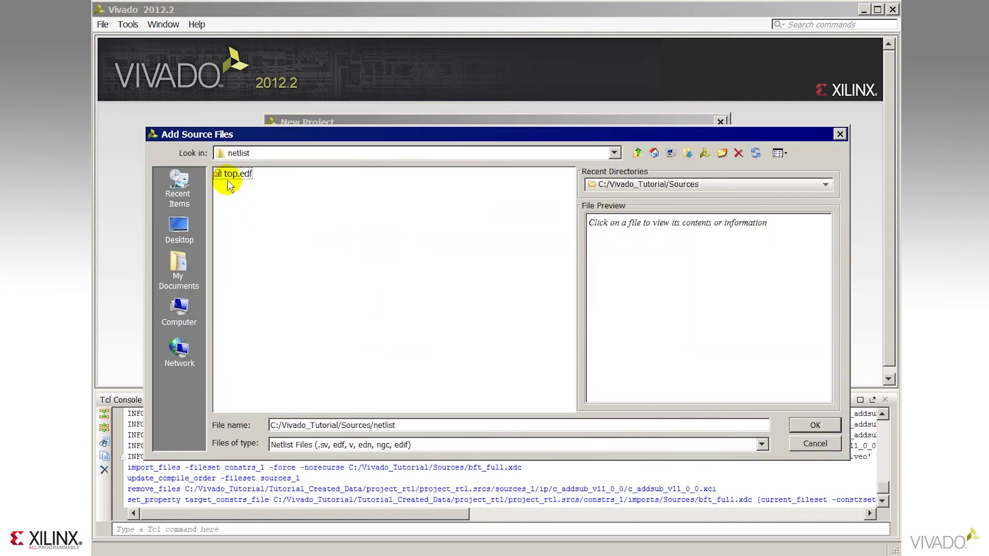
pyautogui.click(233, 176)
pyautogui.click(414, 282)
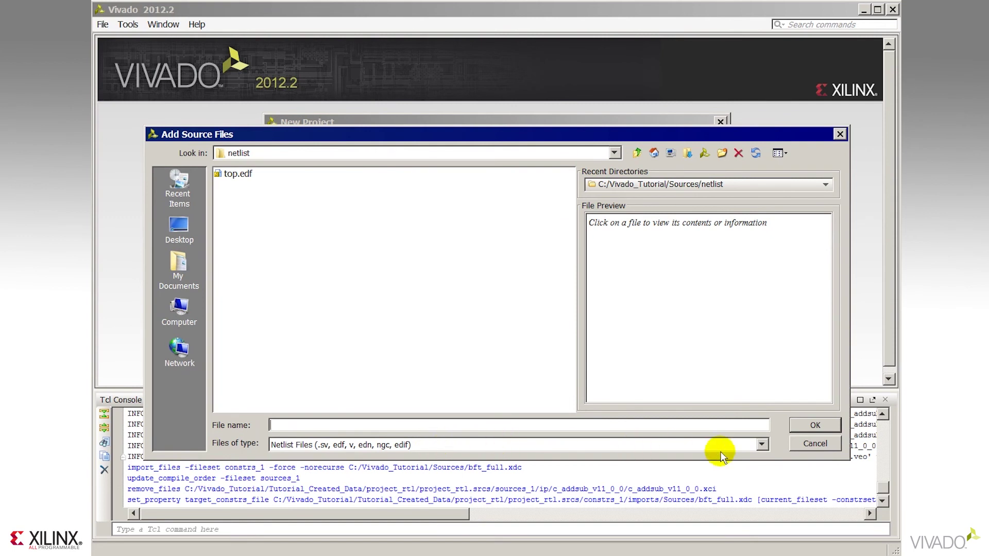
pyautogui.click(816, 425)
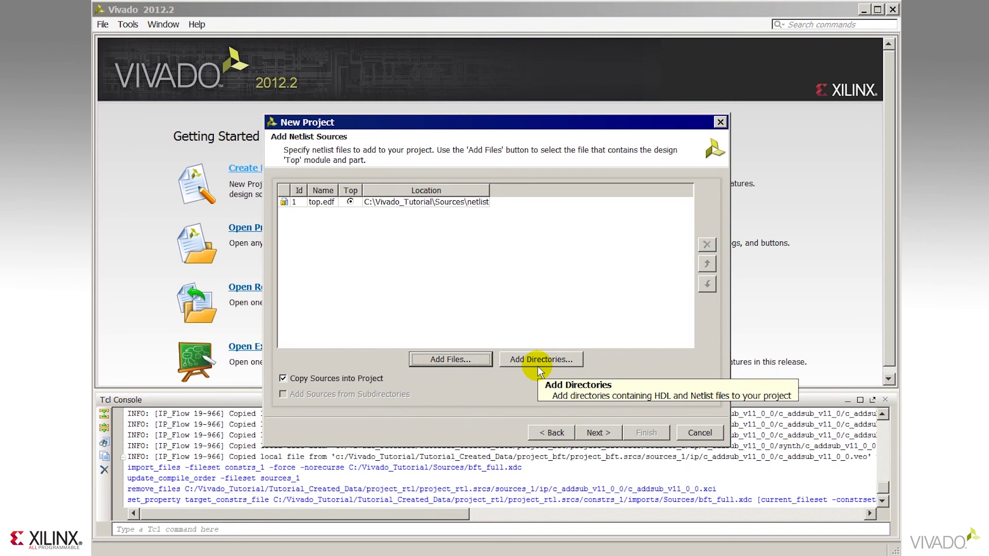
pyautogui.click(600, 433)
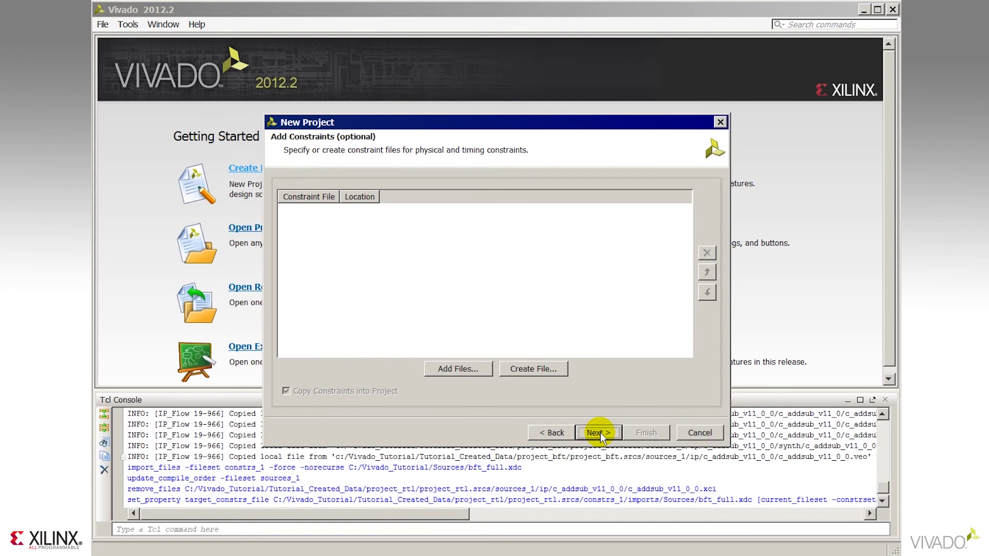
# Add bft_full.xdc from the Sources folder as the constraint file and proceed to the default part selection
pyautogui.click(458, 369)
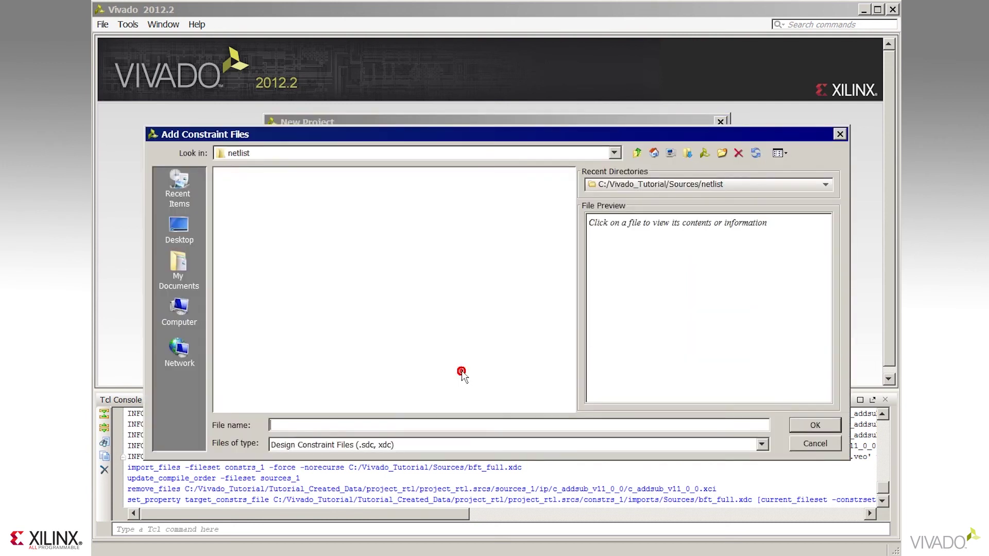
pyautogui.click(636, 154)
pyautogui.click(252, 212)
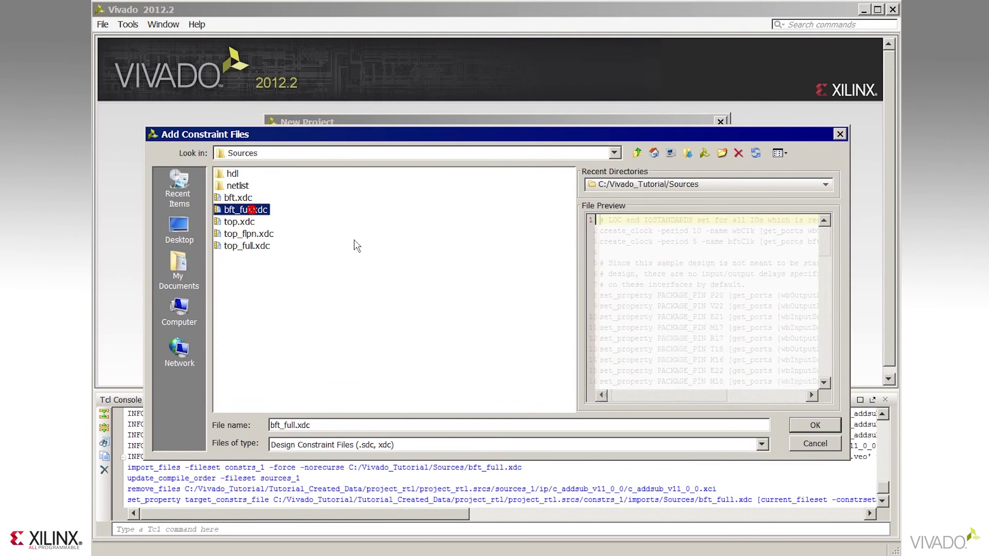
pyautogui.click(814, 425)
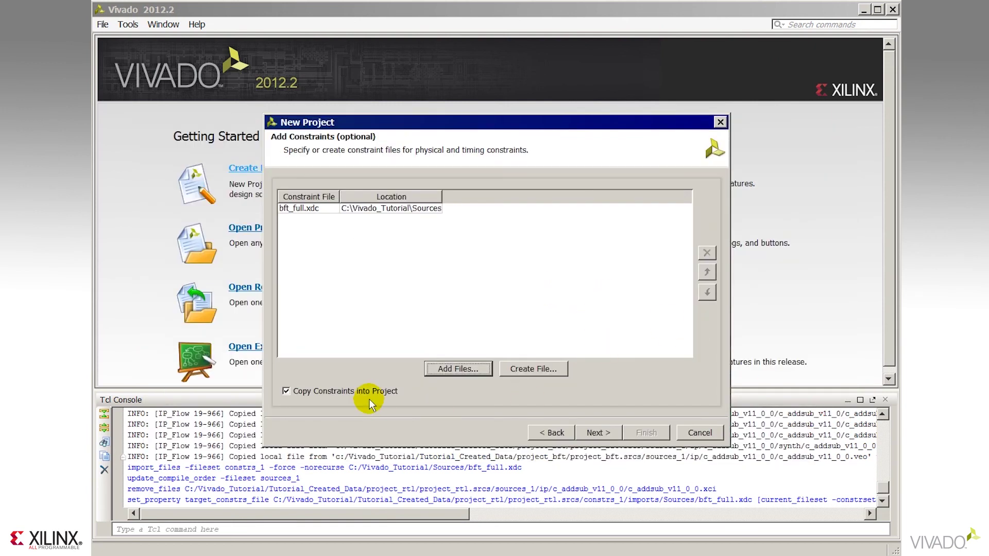
pyautogui.click(602, 435)
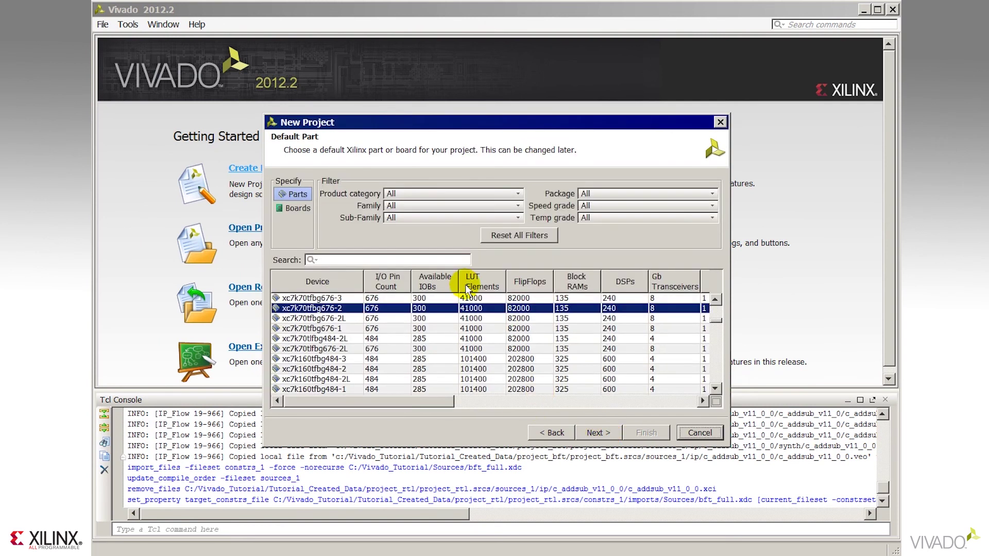
# Accept xc7k70tfbg676-2 as the default part, create the netlist project, and expand its Open Synthesized Design entry
pyautogui.click(599, 434)
pyautogui.click(646, 433)
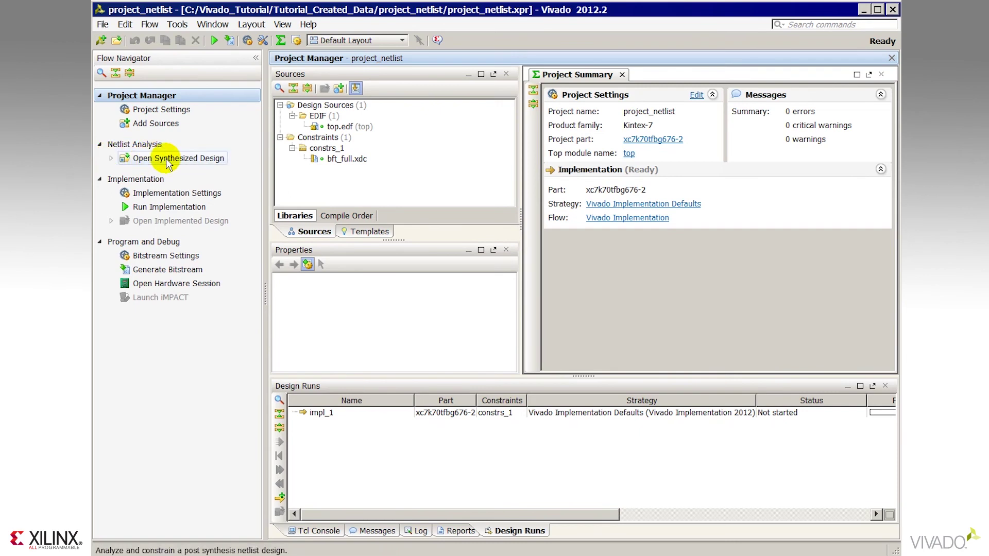
pyautogui.click(111, 158)
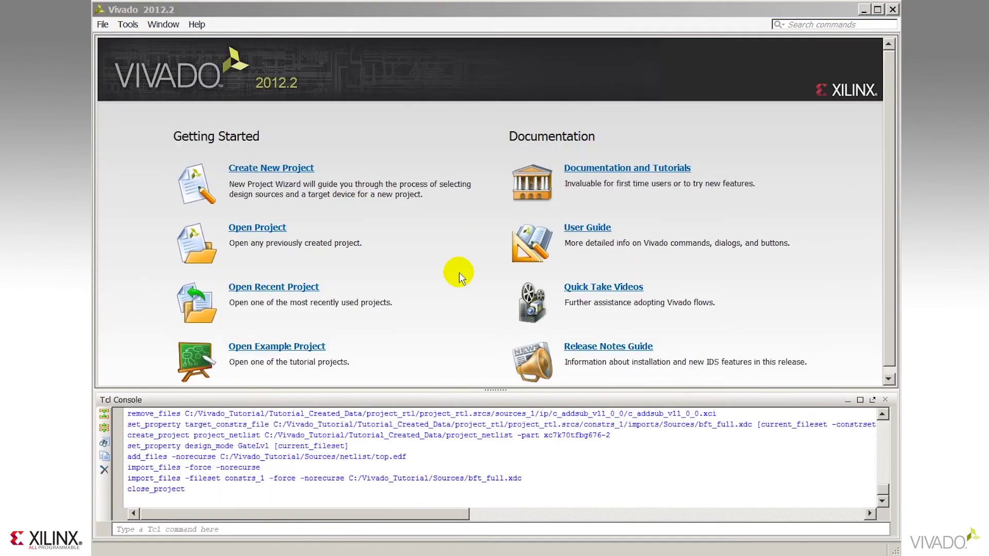
# Start a new project named project_io and choose I/O Planning Project as its type
pyautogui.click(308, 168)
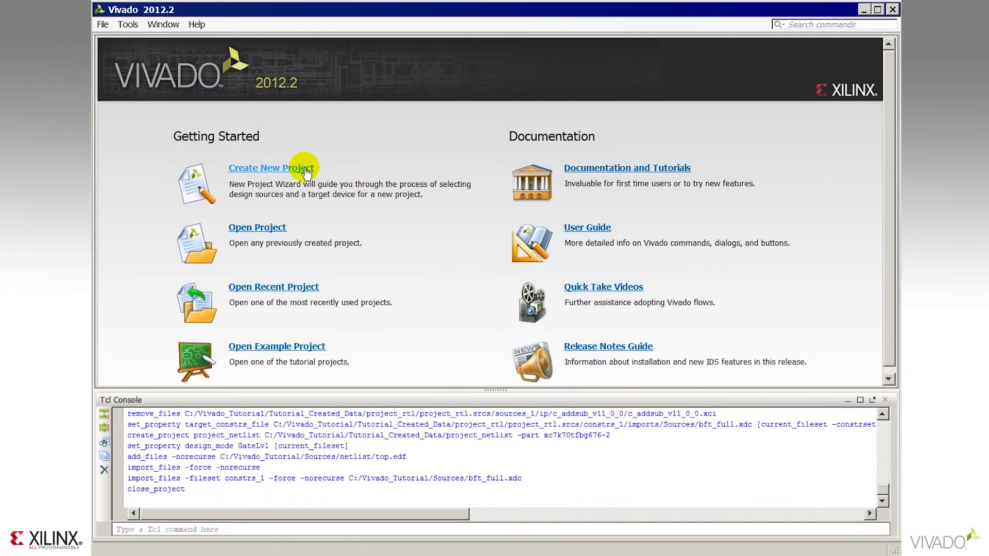
pyautogui.click(611, 432)
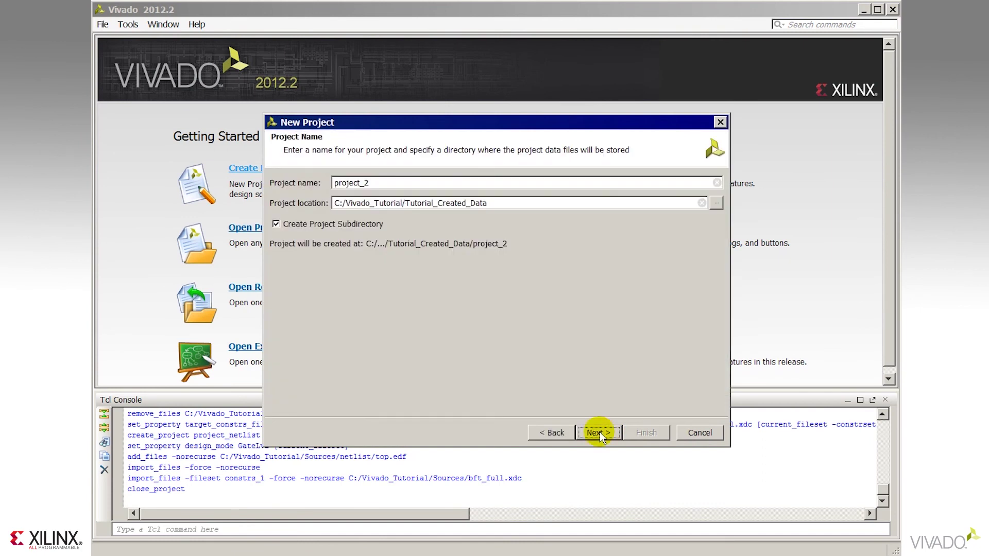
pyautogui.click(376, 183)
pyautogui.press('BackSpace')
pyautogui.write('io')
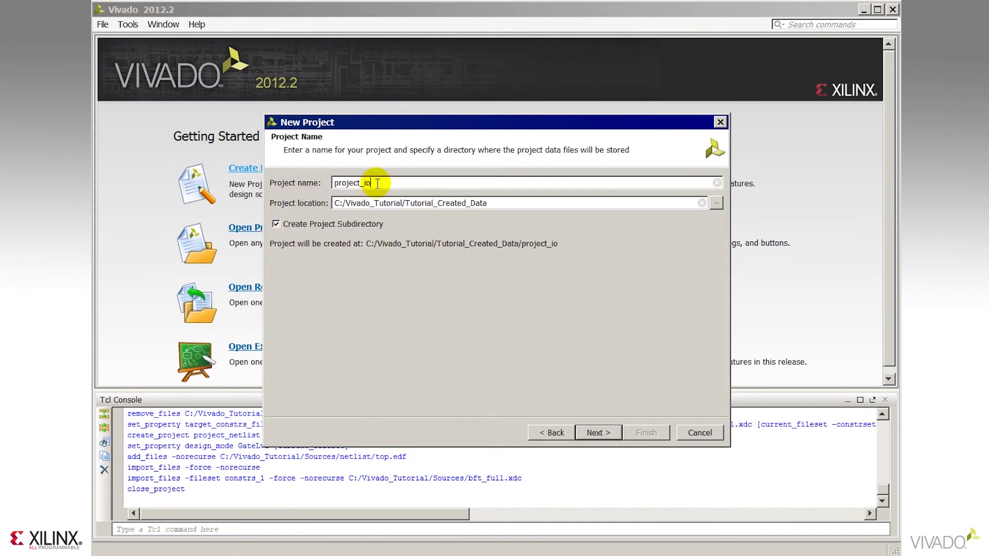
pyautogui.click(602, 435)
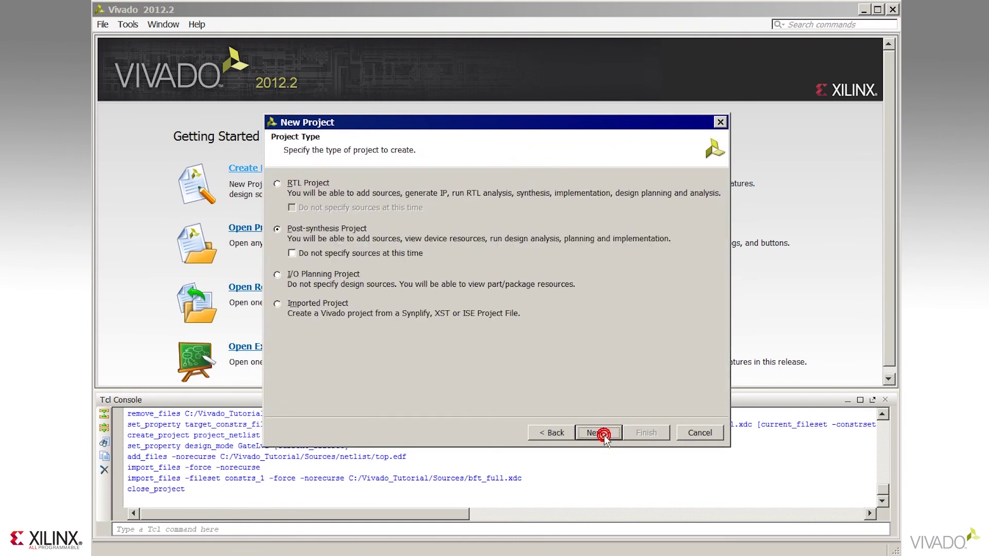
pyautogui.click(277, 274)
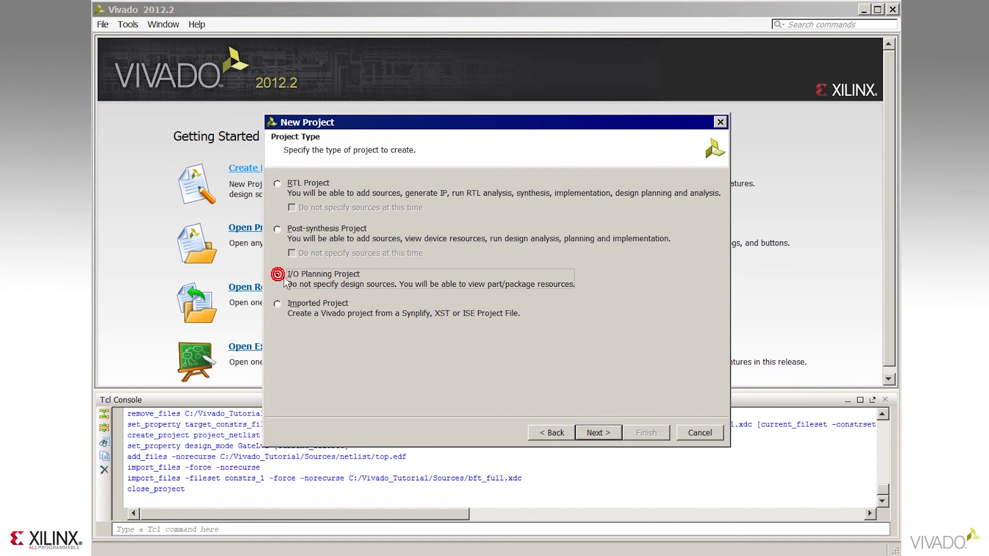
# Import the I/O ports from IO_Ports_import.csv in the Sources folder and proceed to the default part selection
pyautogui.click(609, 435)
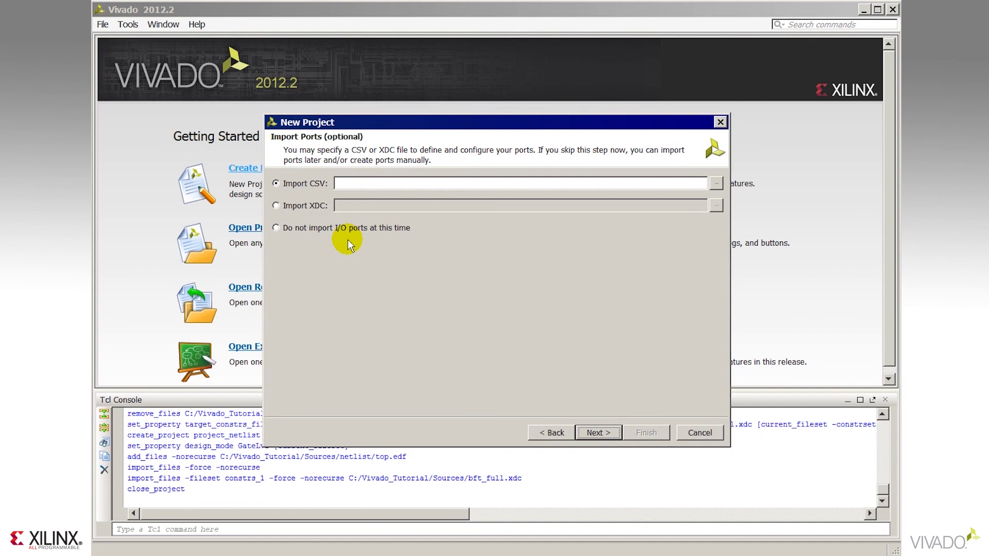
pyautogui.click(716, 183)
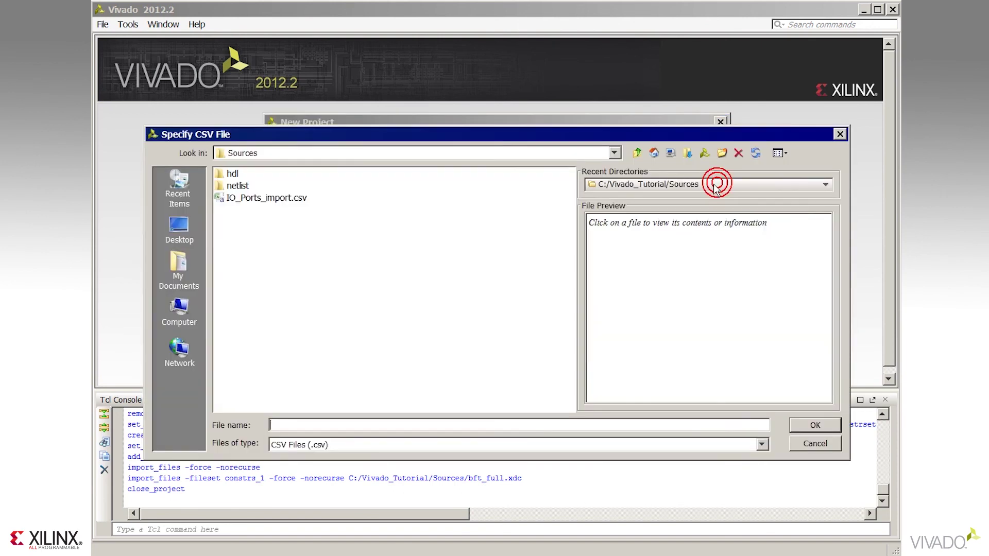
pyautogui.click(287, 197)
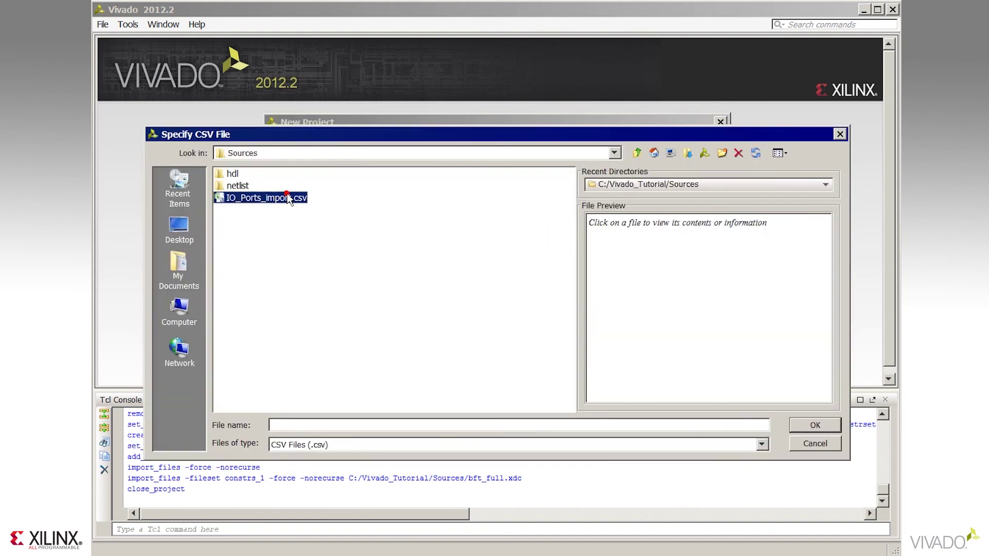
pyautogui.click(813, 427)
pyautogui.click(605, 436)
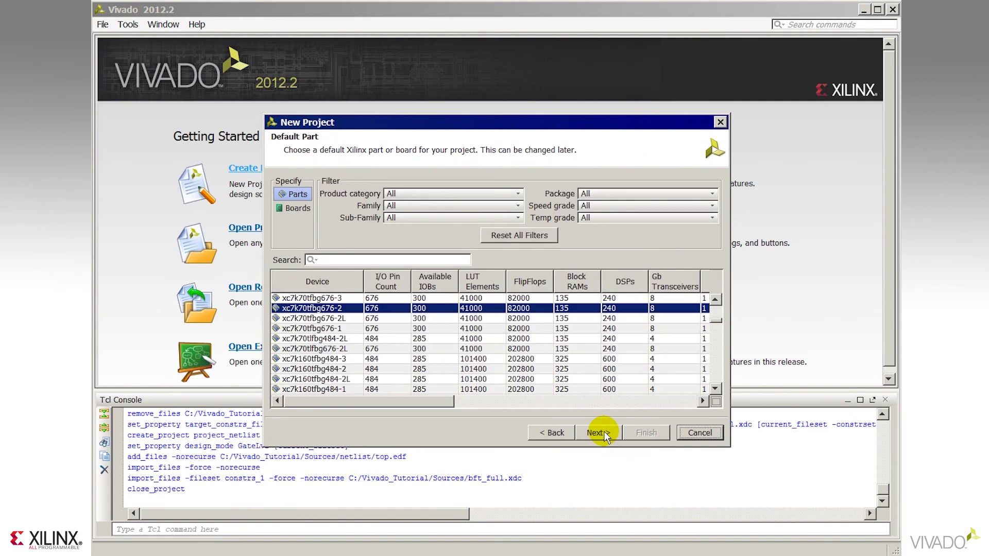
# Accept xc7k70tfbg676-2 as the default part, create the I/O planning project, and expand I/O Bank 13 in the package pins list
pyautogui.click(606, 437)
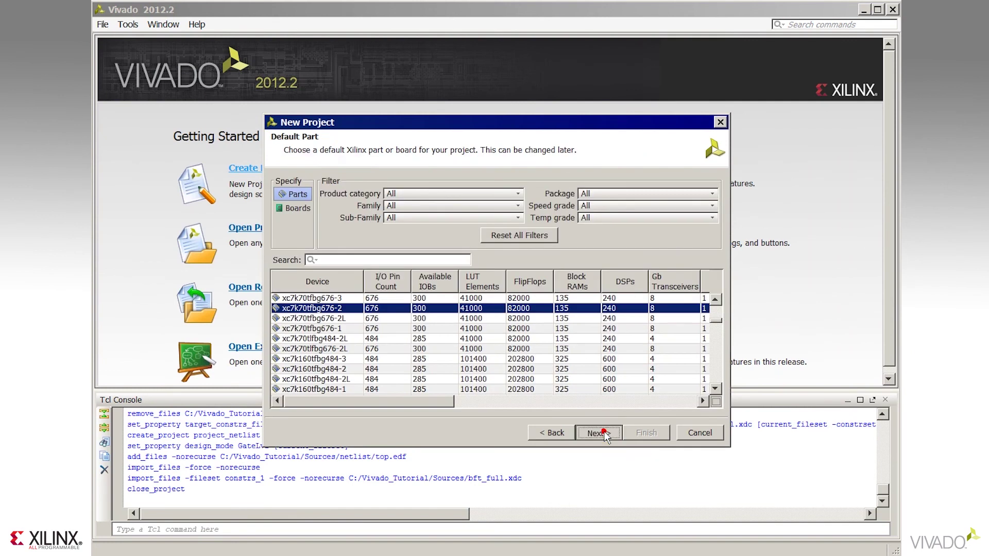
pyautogui.click(647, 432)
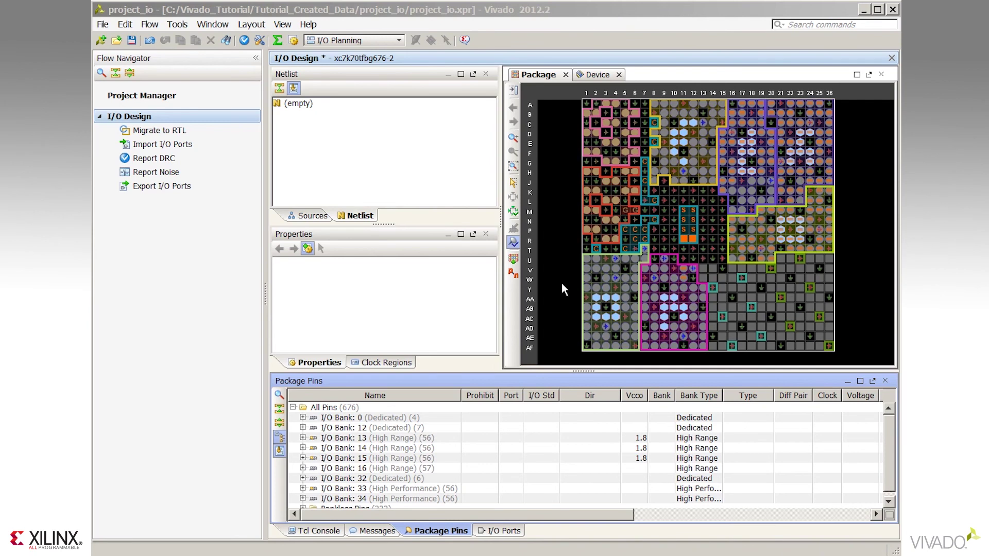
pyautogui.click(302, 438)
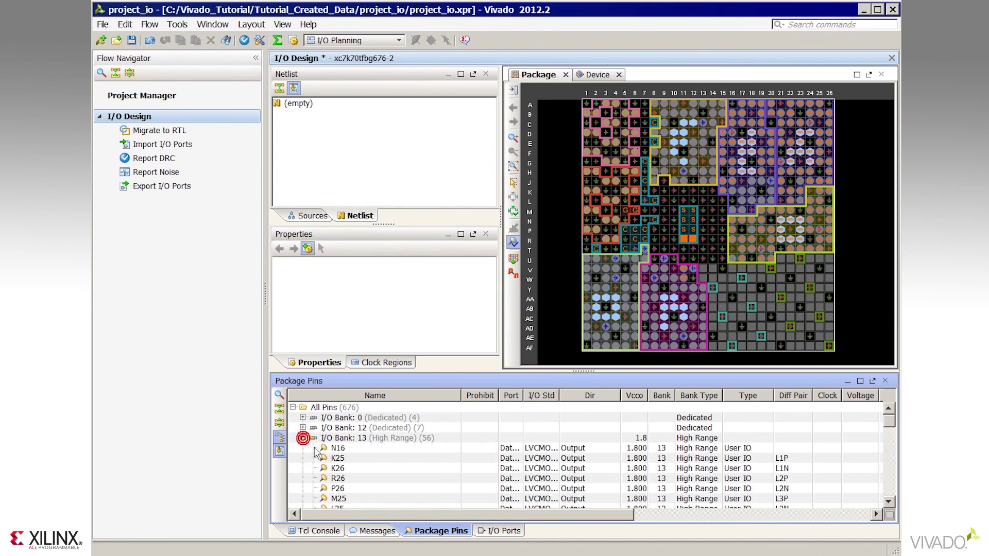
pyautogui.scroll(-1, 401, 471)
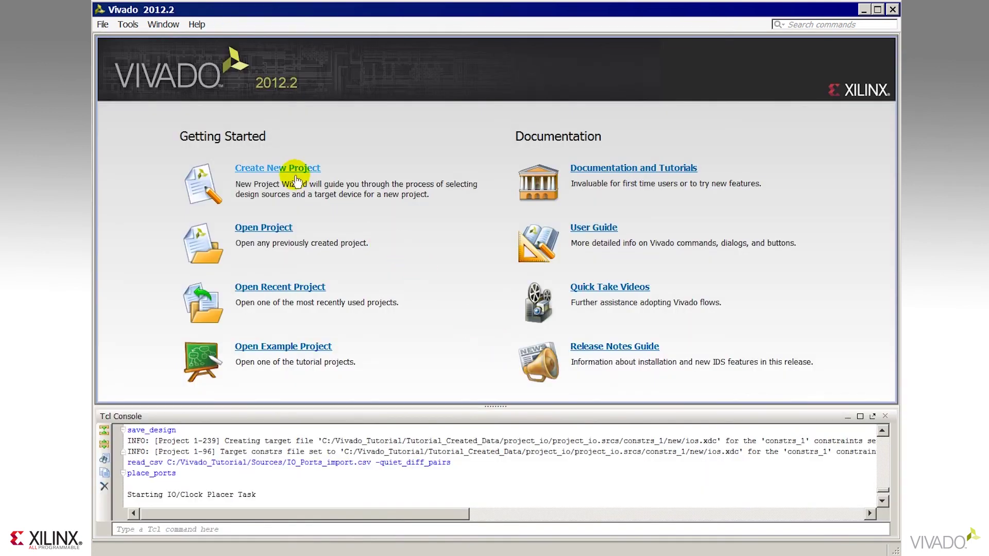
# Start a new project named project_ise and choose Imported Project as its type
pyautogui.click(294, 168)
pyautogui.click(598, 433)
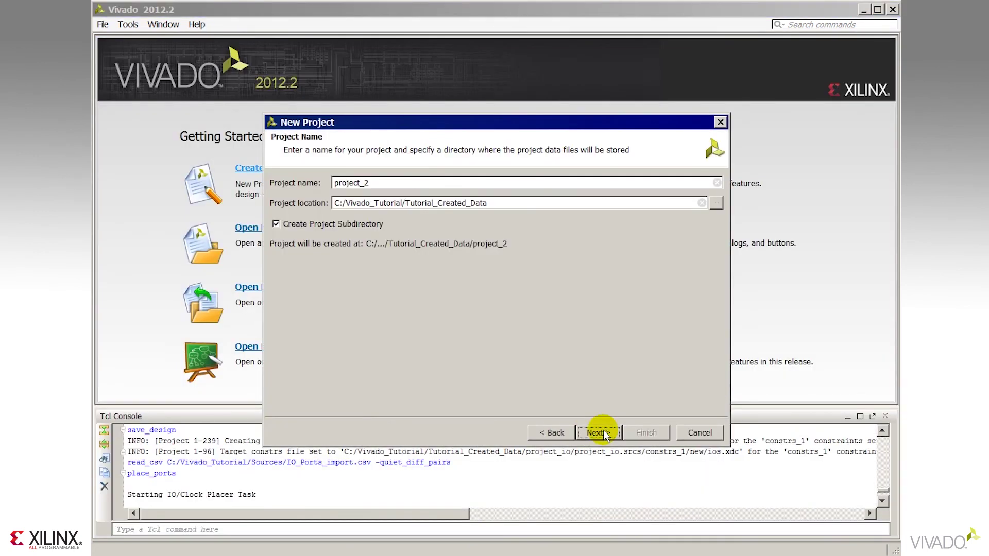
pyautogui.click(413, 182)
pyautogui.press('BackSpace')
pyautogui.write('ise')
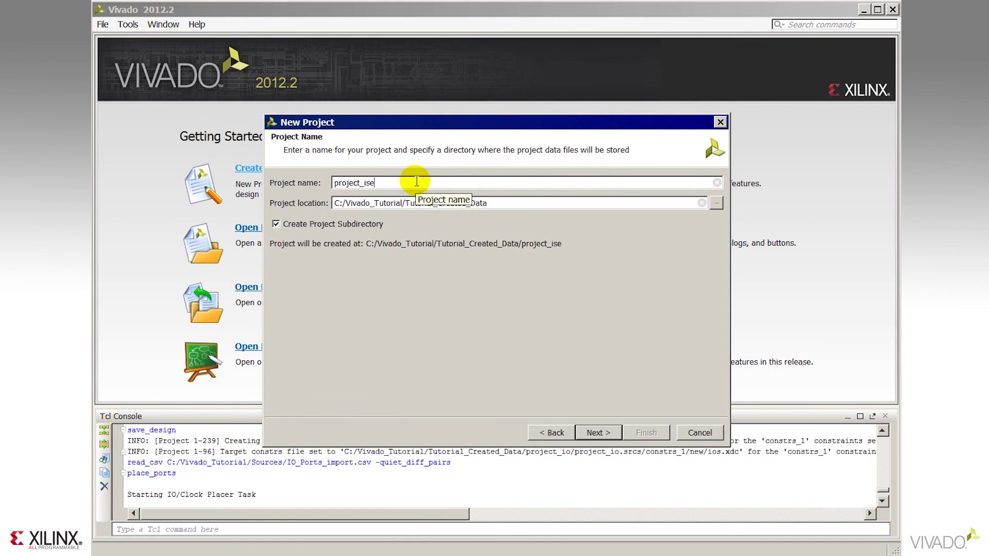
pyautogui.click(598, 432)
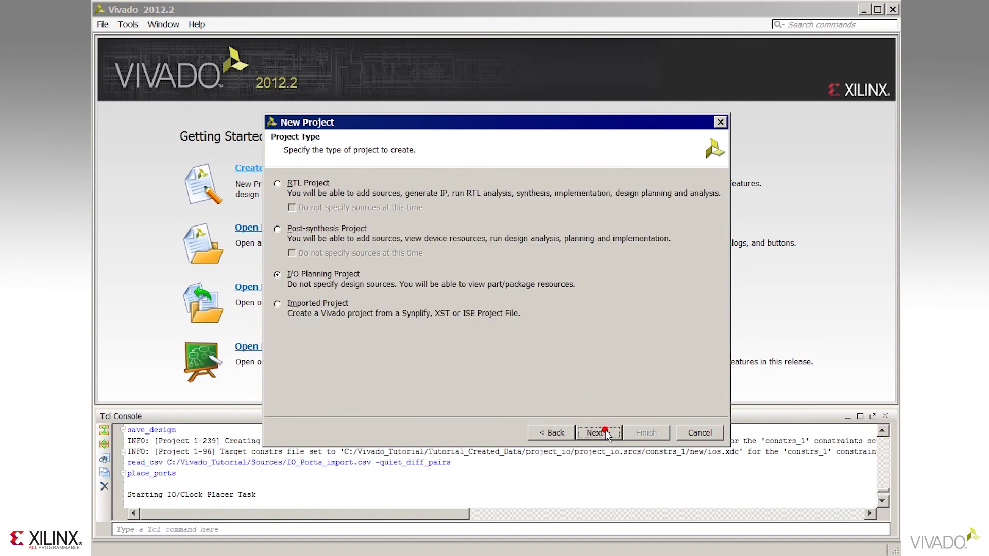
pyautogui.click(312, 303)
pyautogui.click(597, 433)
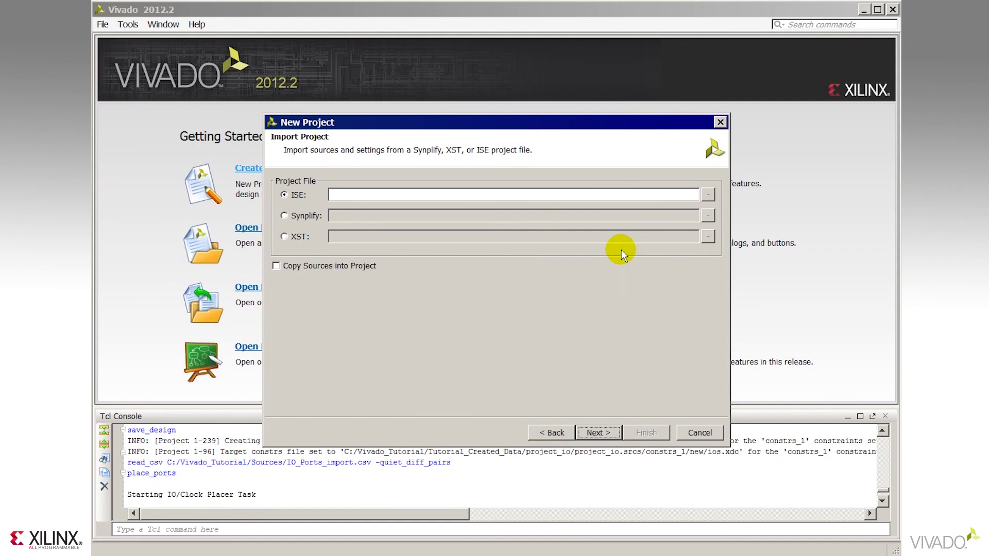
# Create the project from the ISE file gold_code_ver_217.xise in the gold_code_ver_217 folder and open its import log
pyautogui.click(706, 195)
pyautogui.doubleClick(265, 172)
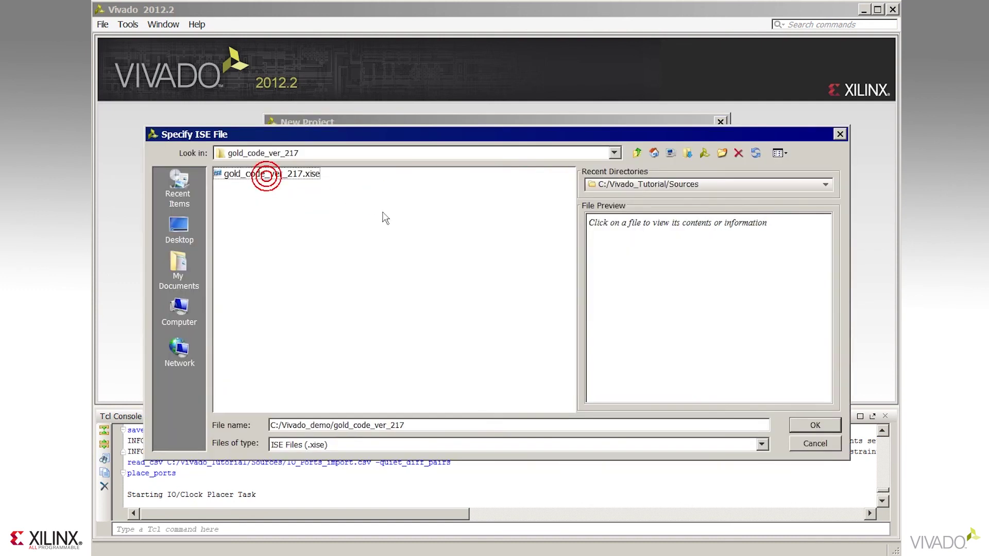
pyautogui.click(289, 175)
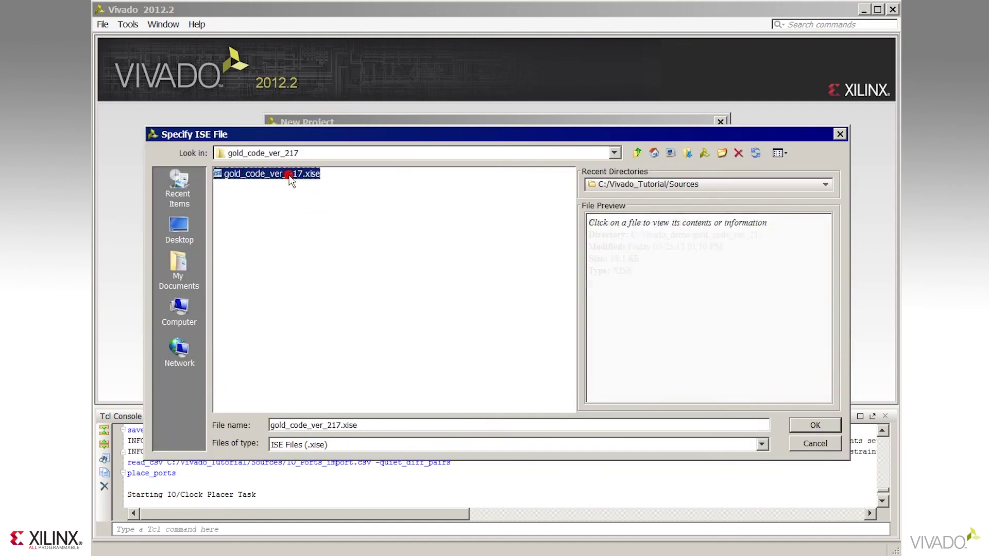
pyautogui.click(813, 424)
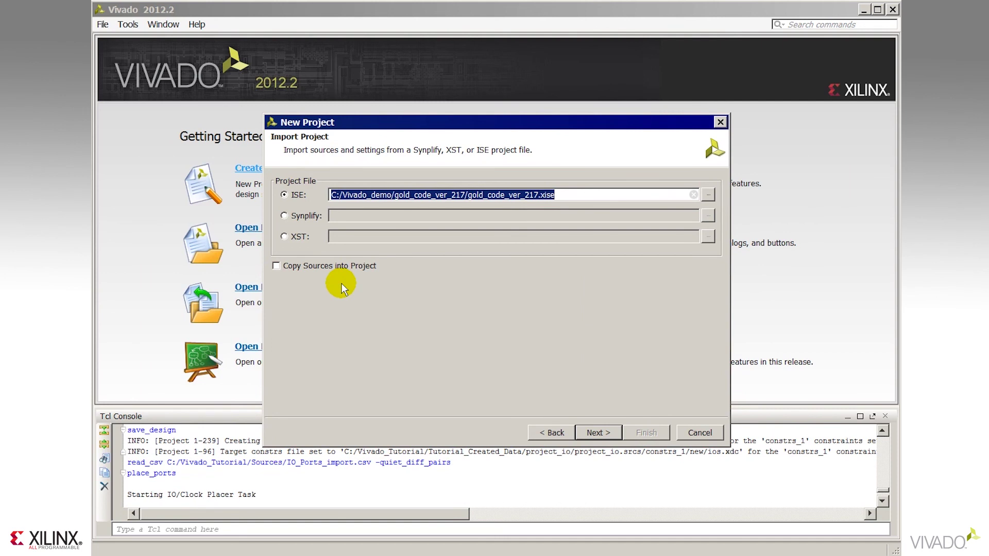
pyautogui.click(601, 434)
pyautogui.click(643, 433)
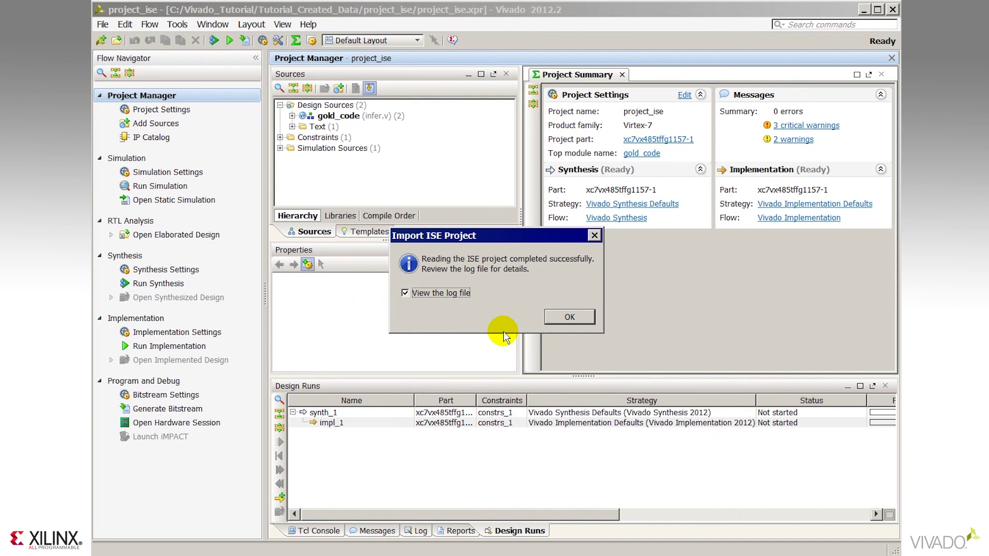
pyautogui.click(566, 320)
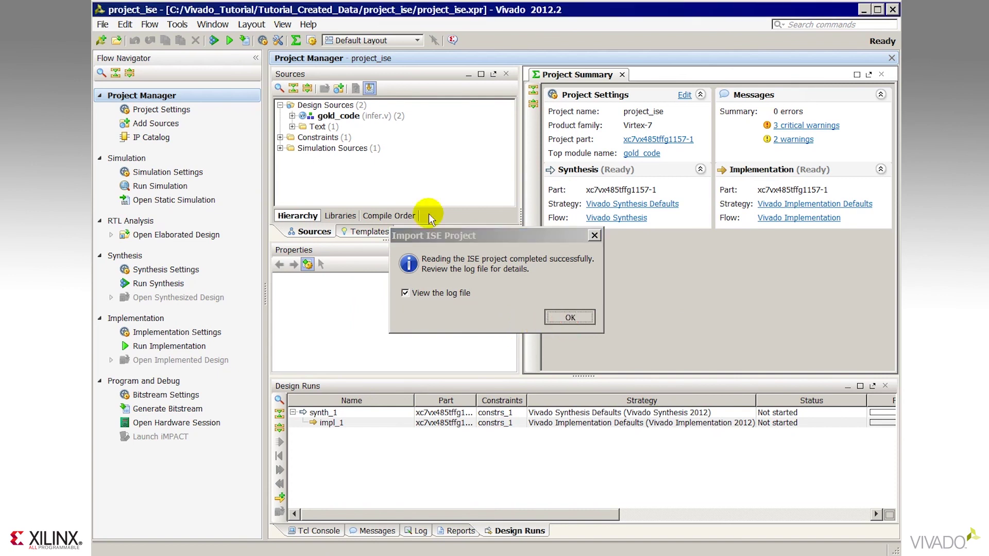
# Expand the gold_code, Constraints and Simulation Sources branches down to the testbench and Text entries, and select import_ise_summary.txt
pyautogui.click(292, 117)
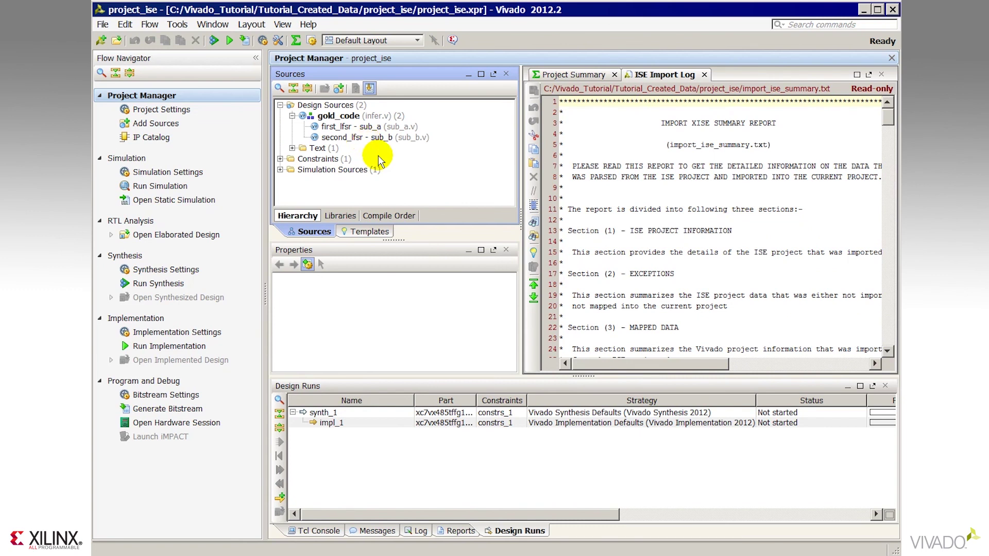
pyautogui.click(280, 158)
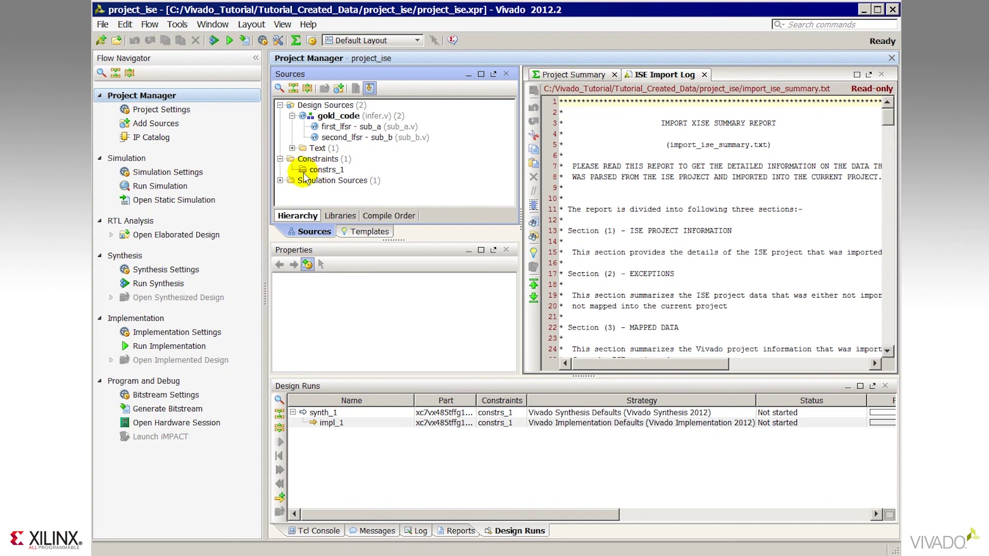
pyautogui.click(280, 181)
pyautogui.click(291, 191)
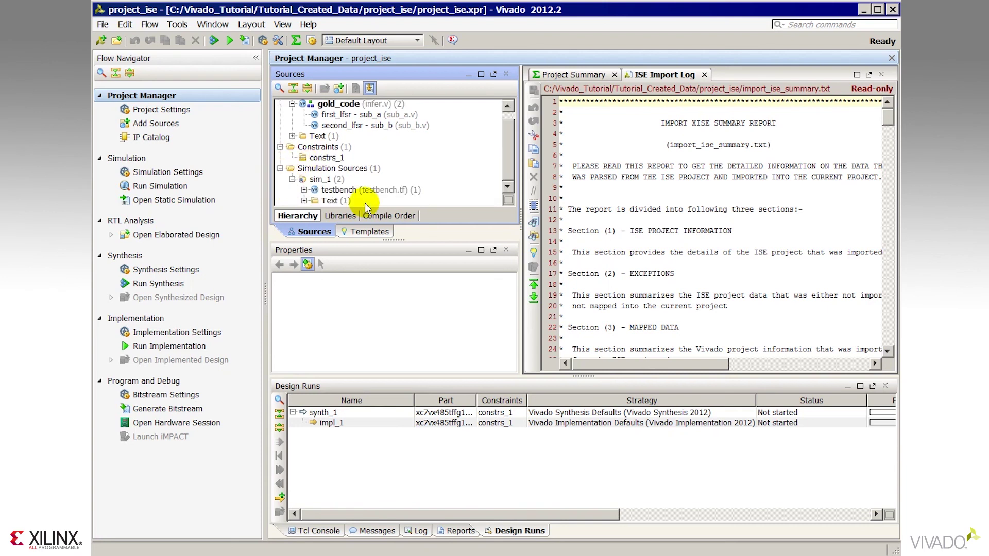
pyautogui.click(304, 190)
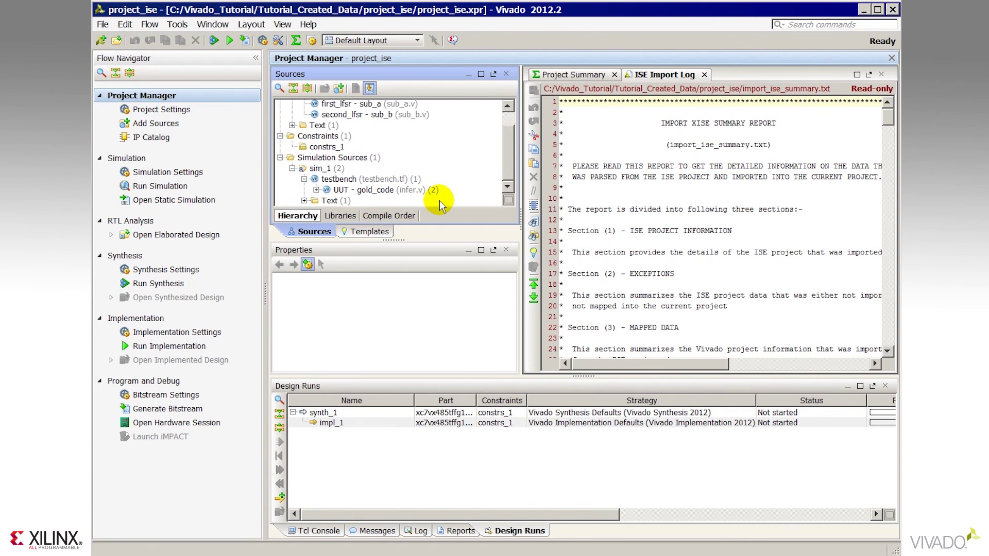
pyautogui.click(305, 200)
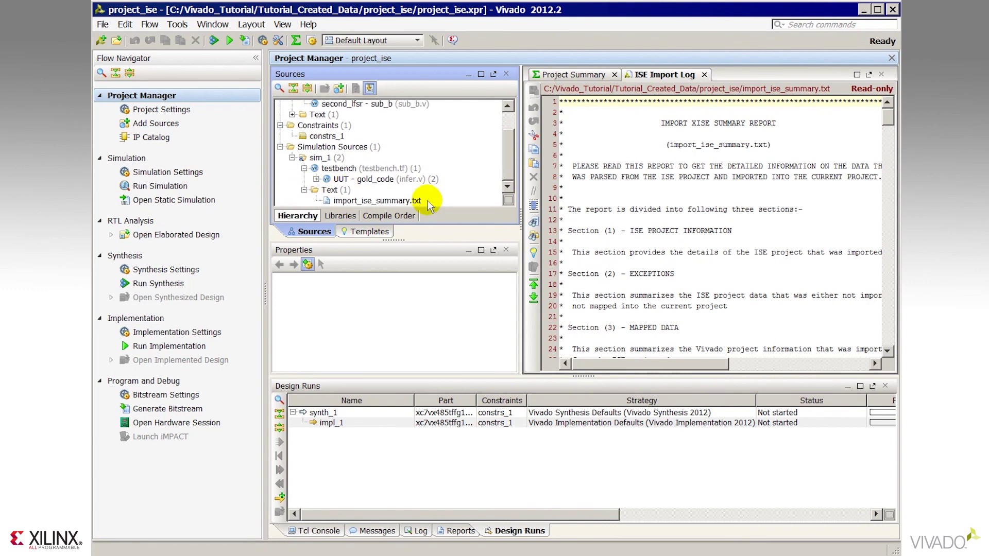
pyautogui.click(396, 201)
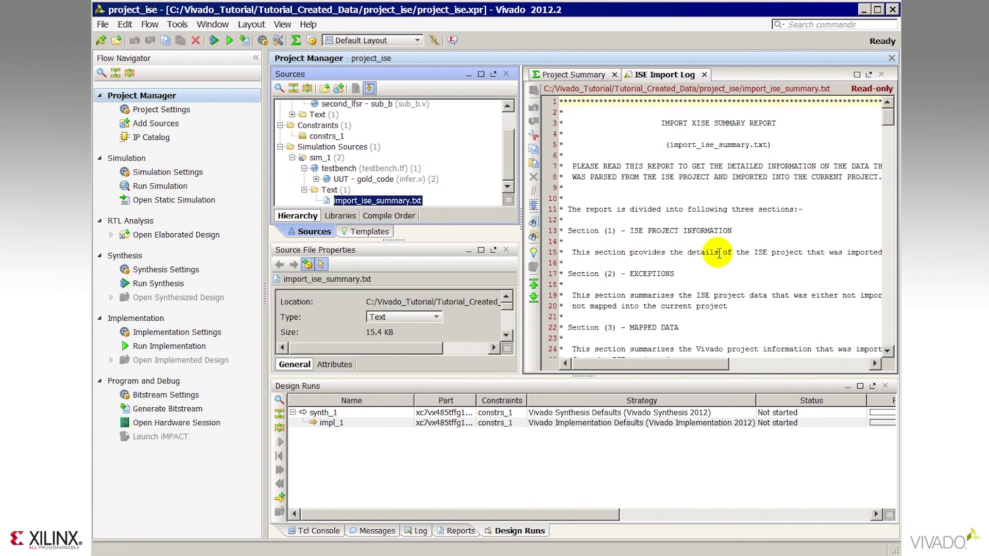
# Read the ISE import log through to Section (2.4) Unknown Properties, and close it
pyautogui.scroll(-4, 719, 252)
pyautogui.scroll(1, 719, 253)
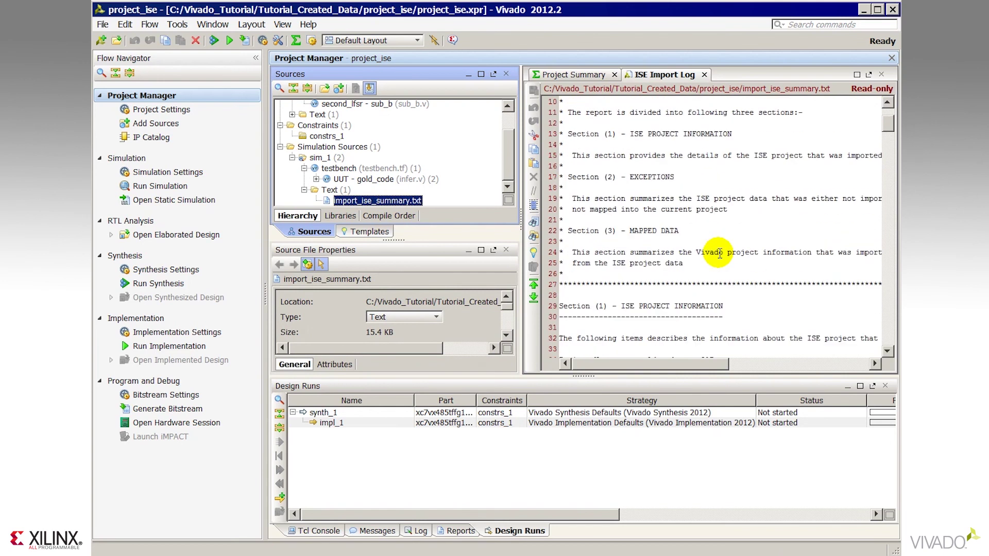
pyautogui.scroll(-9, 719, 252)
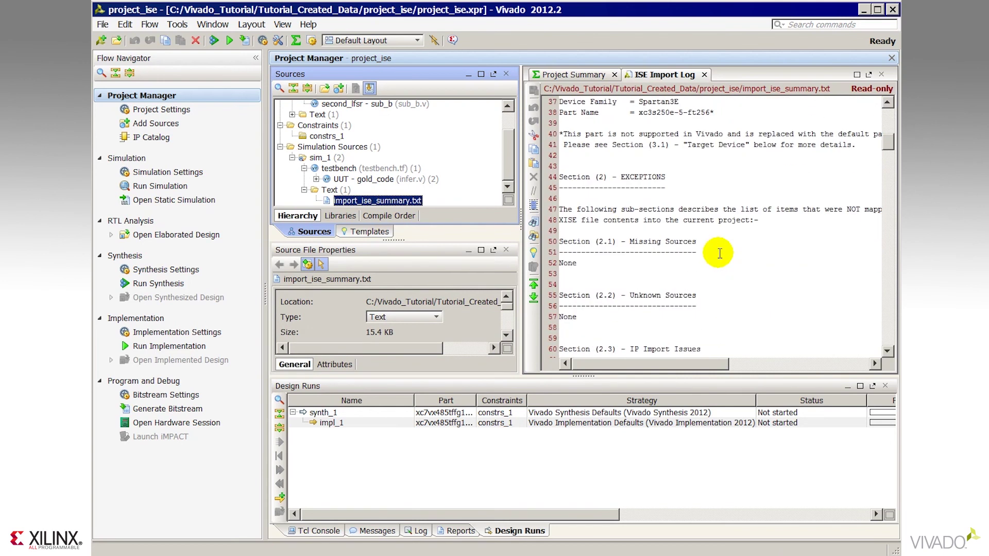
pyautogui.scroll(-4, 719, 253)
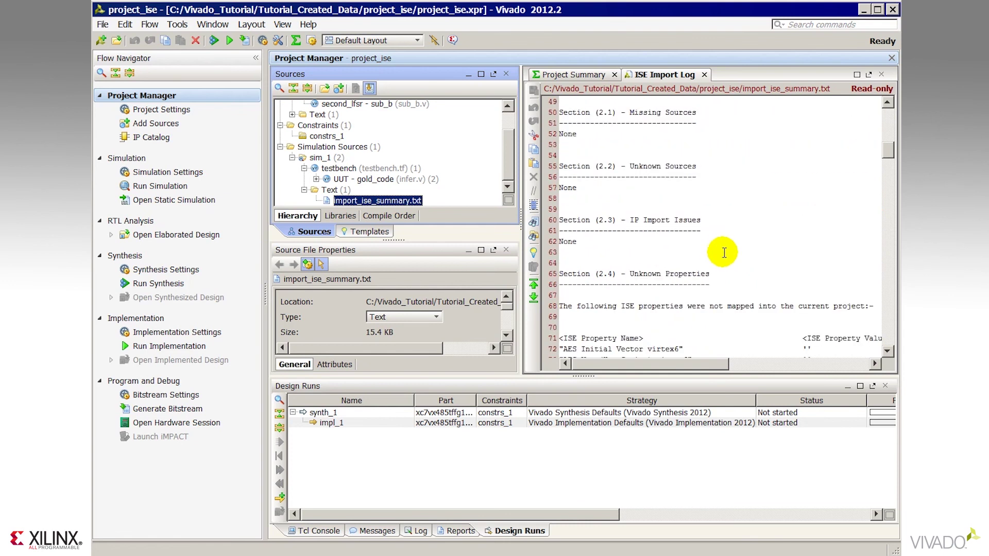
pyautogui.click(704, 75)
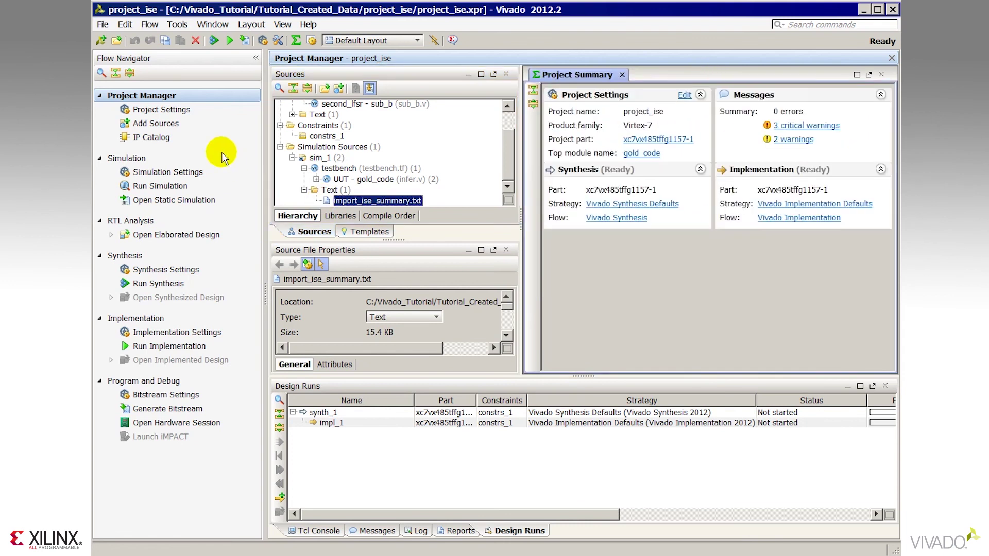